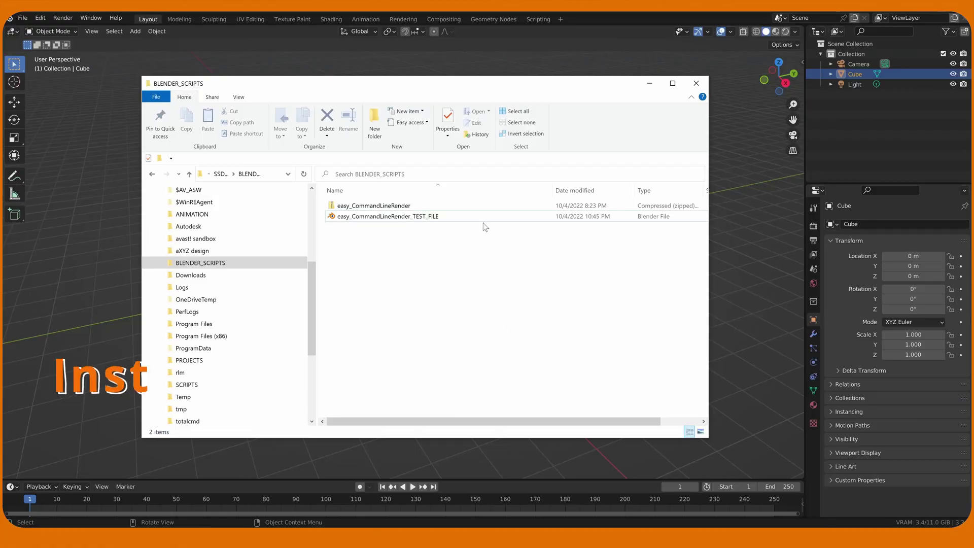
- Select the easy_CommandLineRender zip in the BLENDER_SCRIPTS folder
click(404, 208)
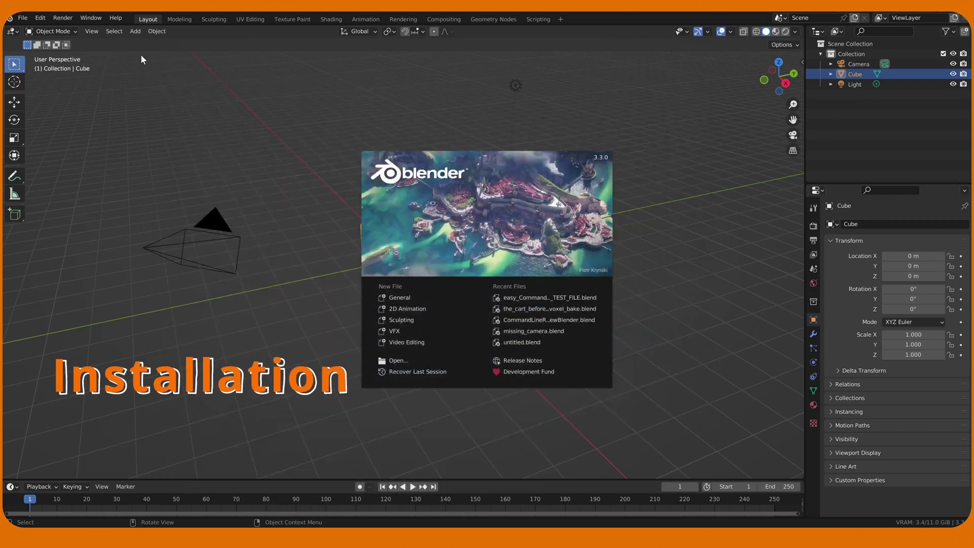
- Install the easy Command Line Batch Render add-on from the easy_CommandLineRender zip and enable it
click(22, 19)
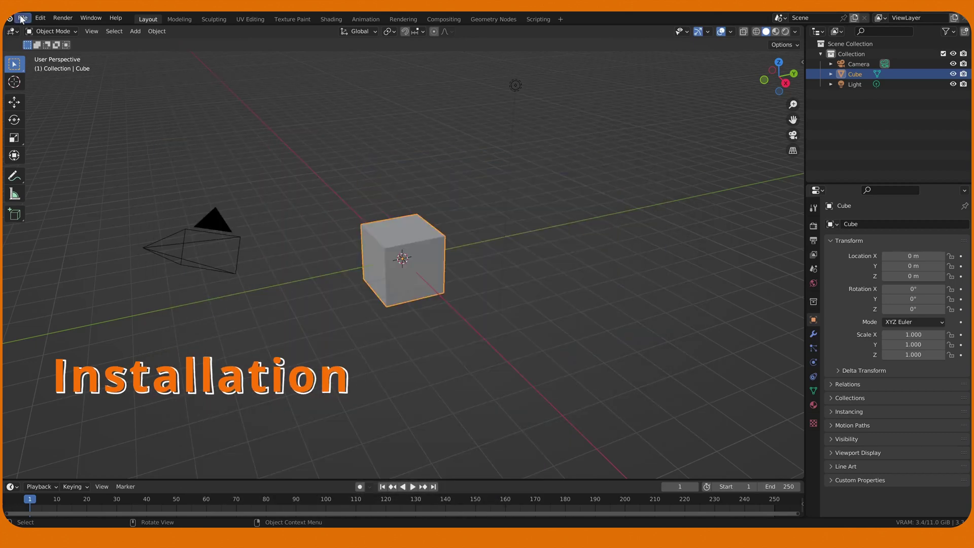
click(33, 18)
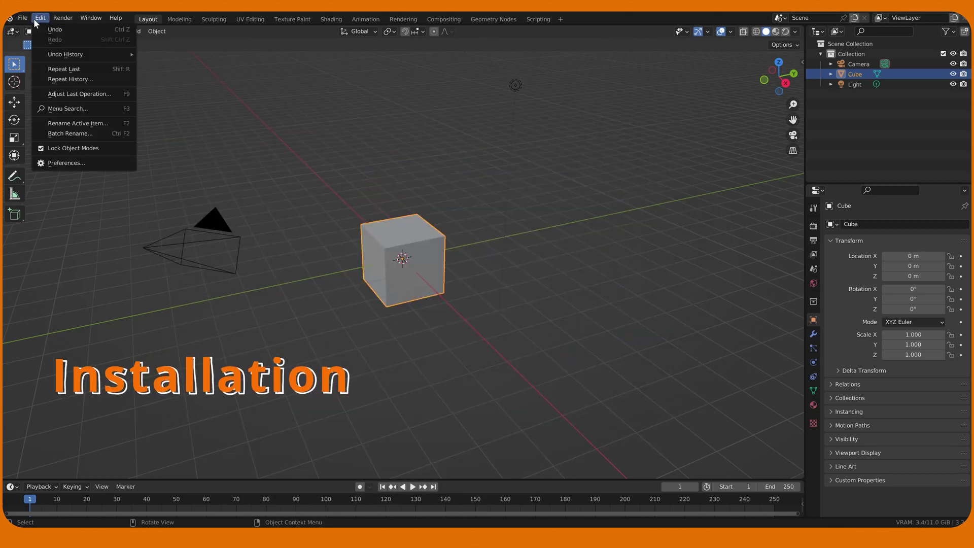
click(71, 161)
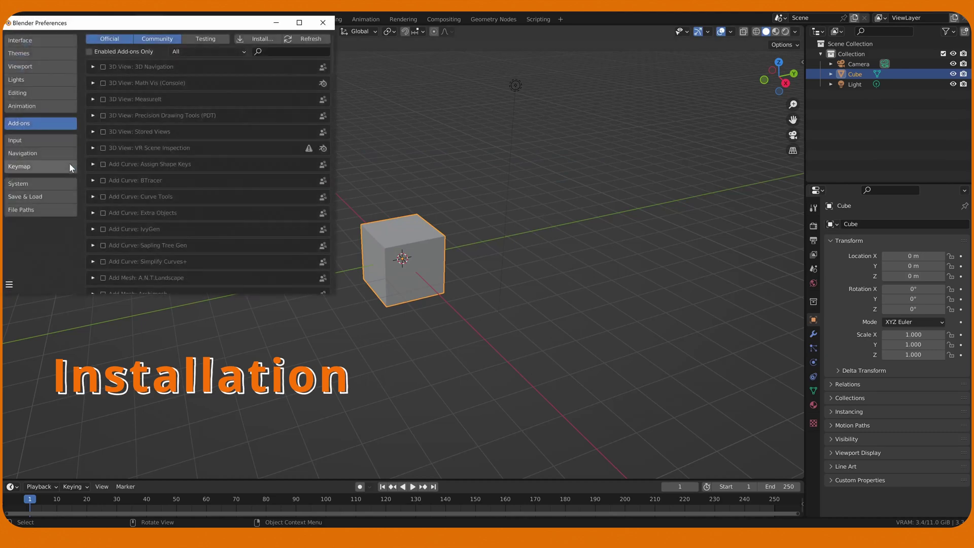
click(273, 38)
click(51, 277)
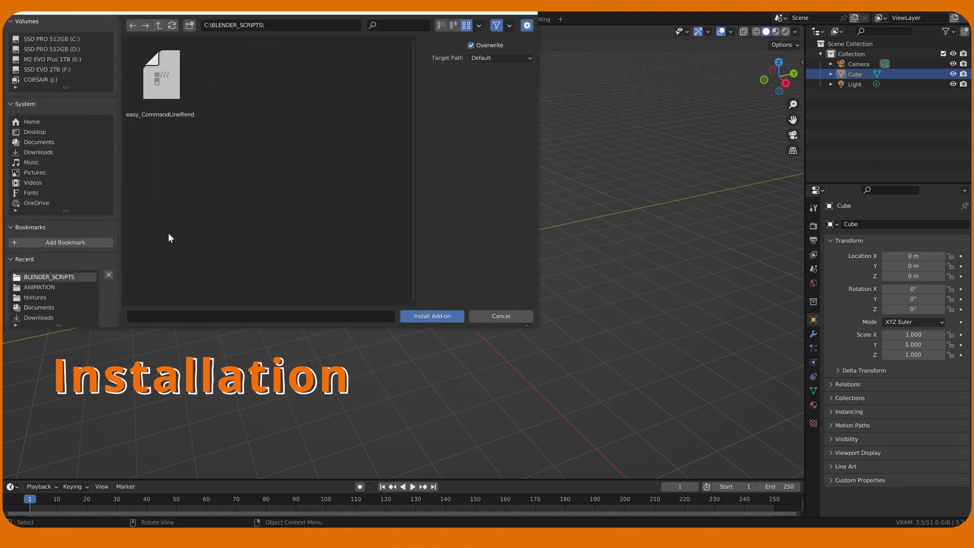
double_click(165, 79)
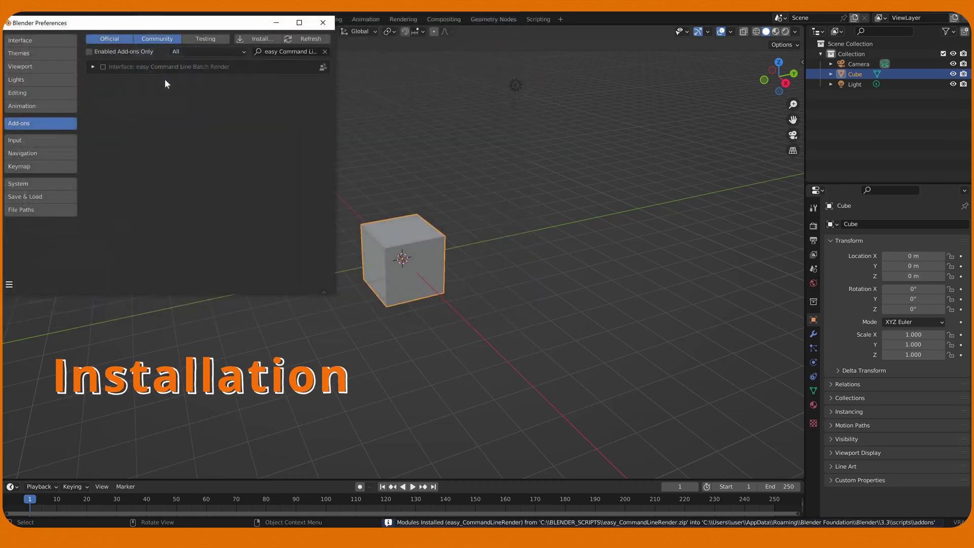
click(103, 67)
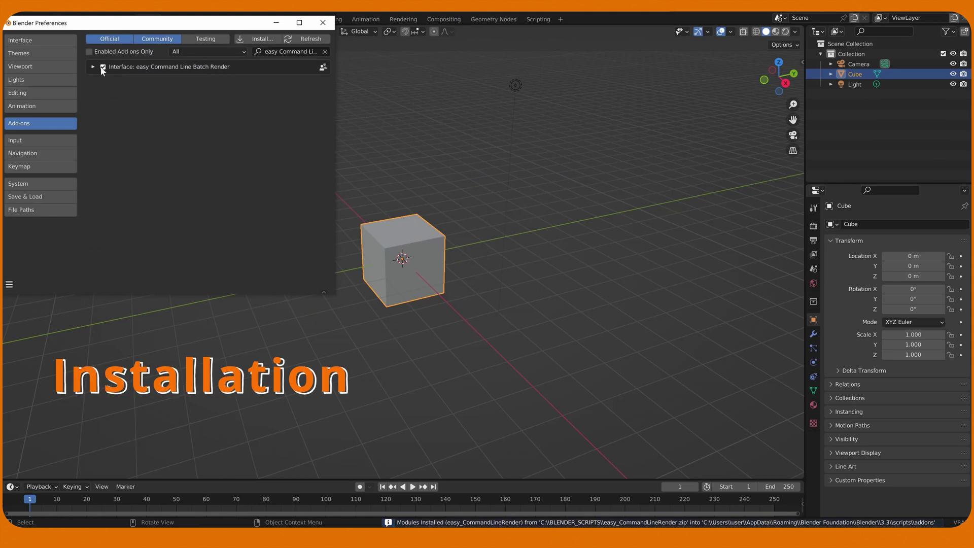
click(9, 283)
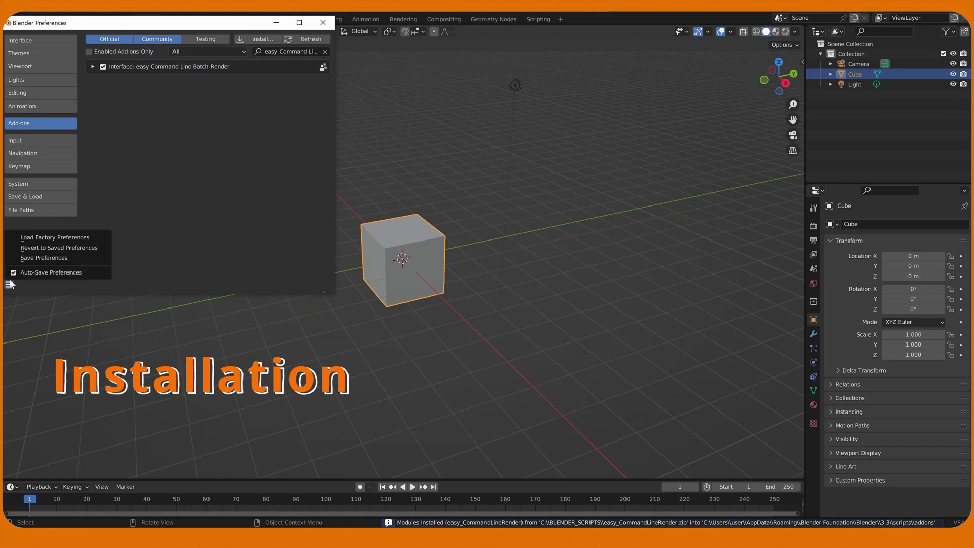
- Save the preferences, then open the easy_CommandLineRender_TEST_FILE blend without saving the untitled file
click(34, 255)
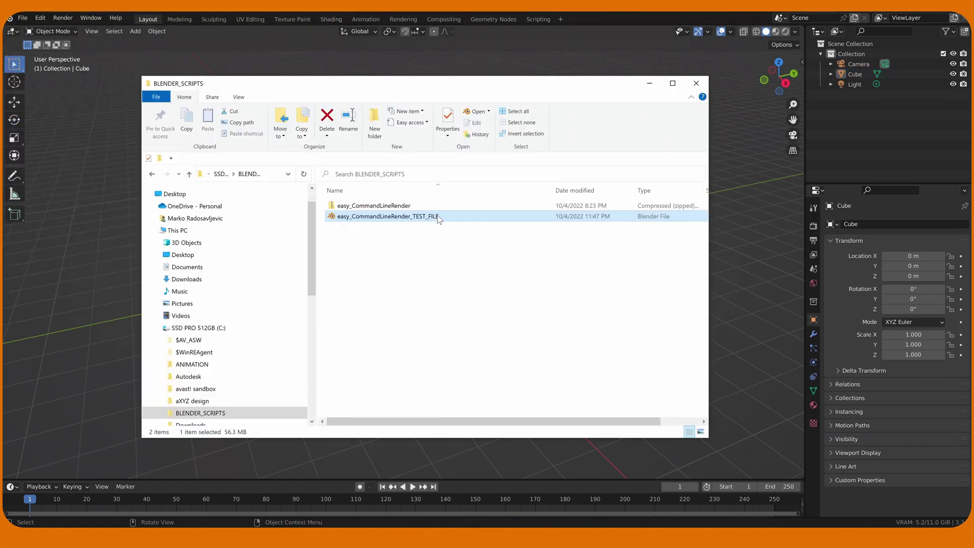
drag(385, 217, 124, 238)
drag(64, 275, 62, 275)
click(62, 275)
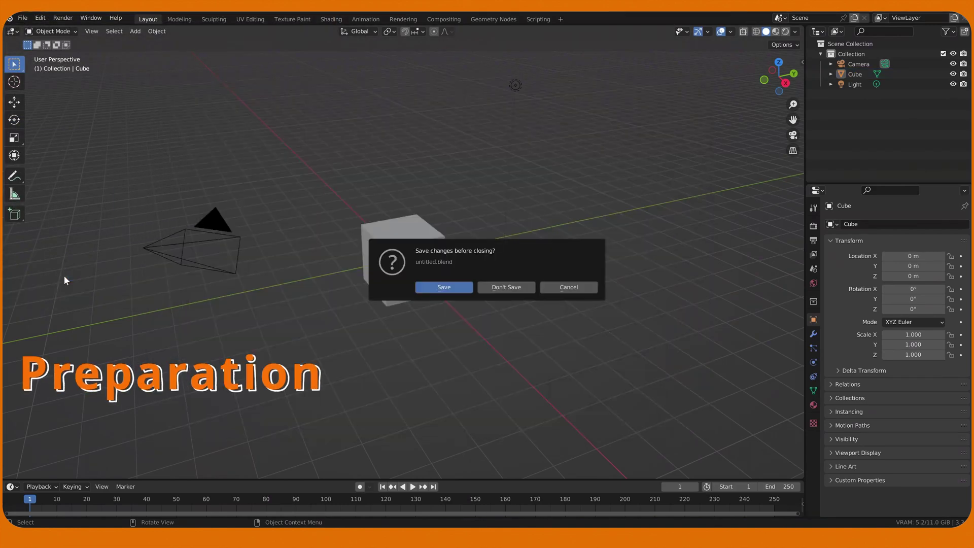
click(516, 288)
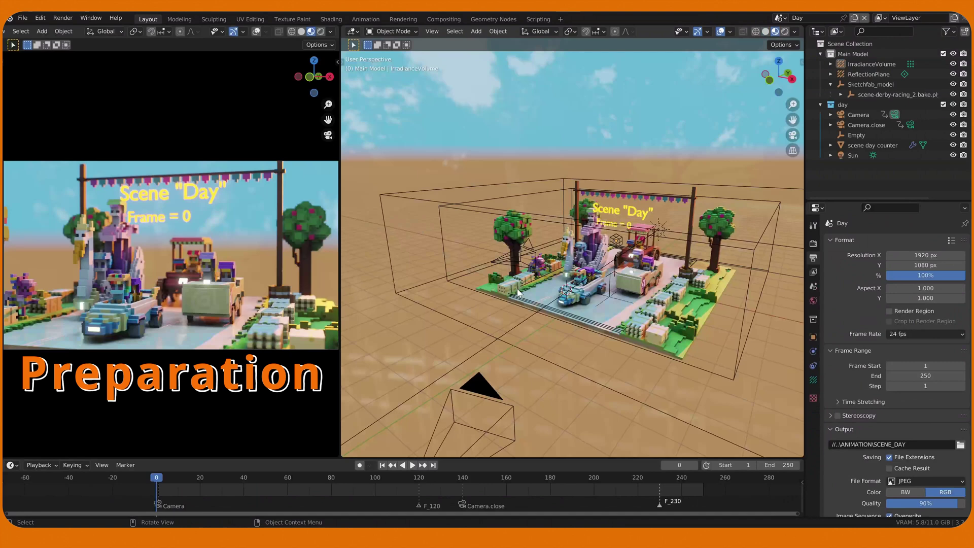
- Play the Day scene animation, switch to the Night scene, and stop playback
key(space)
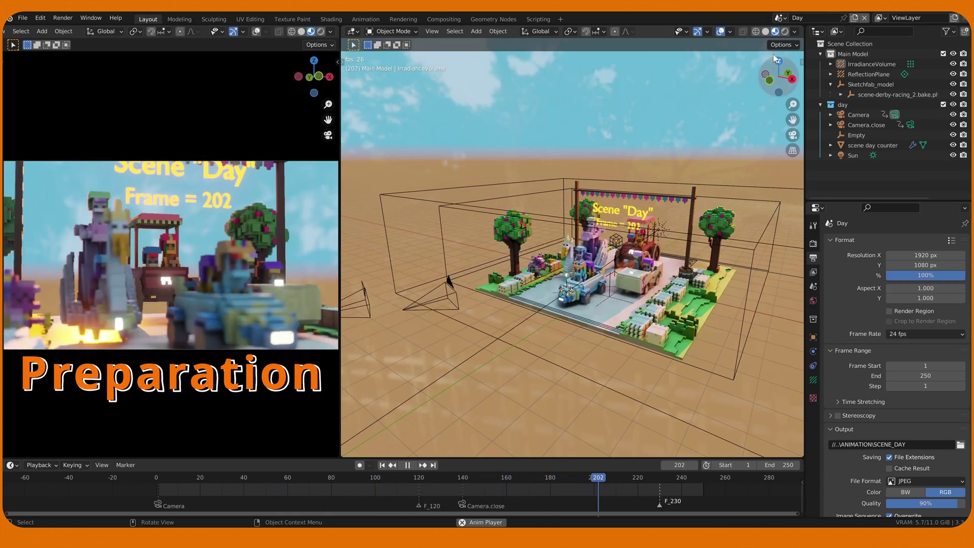
click(780, 17)
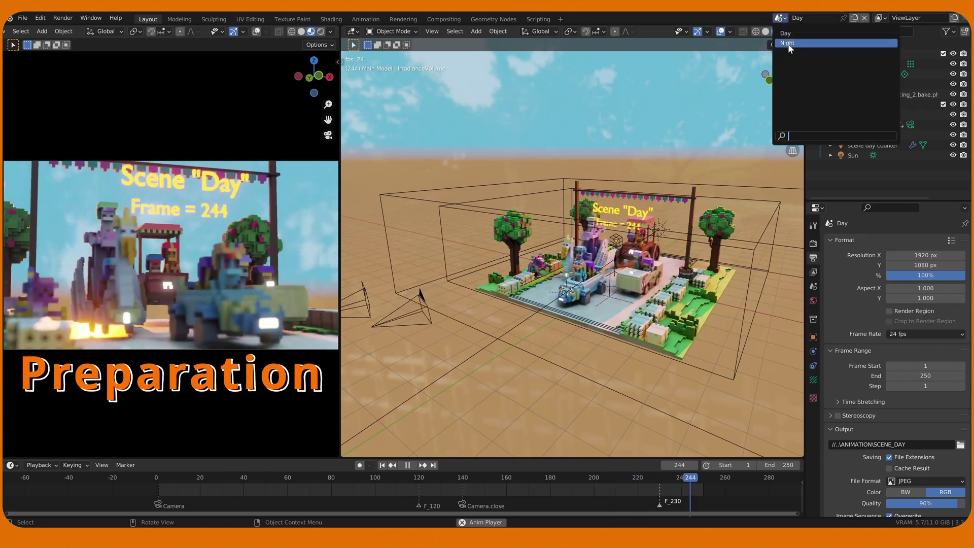
click(787, 43)
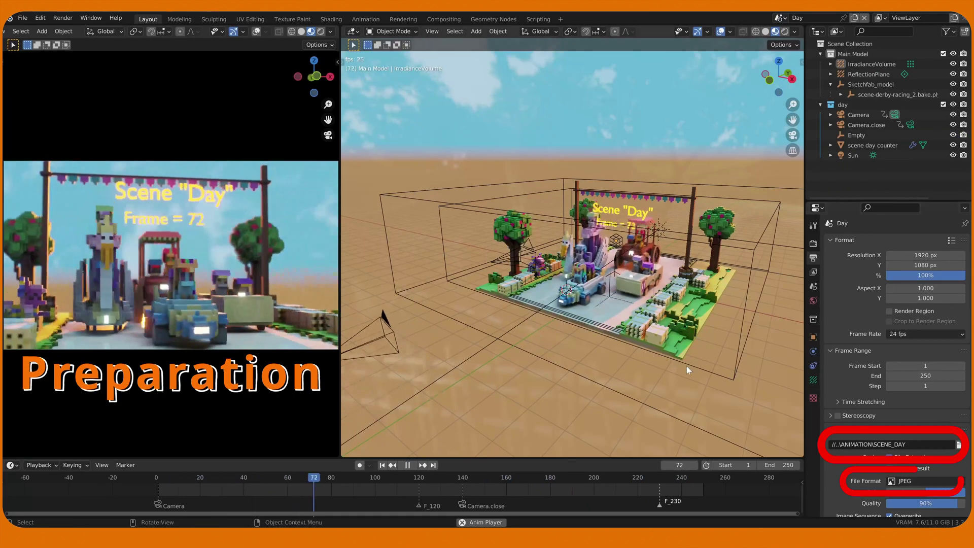
key(space)
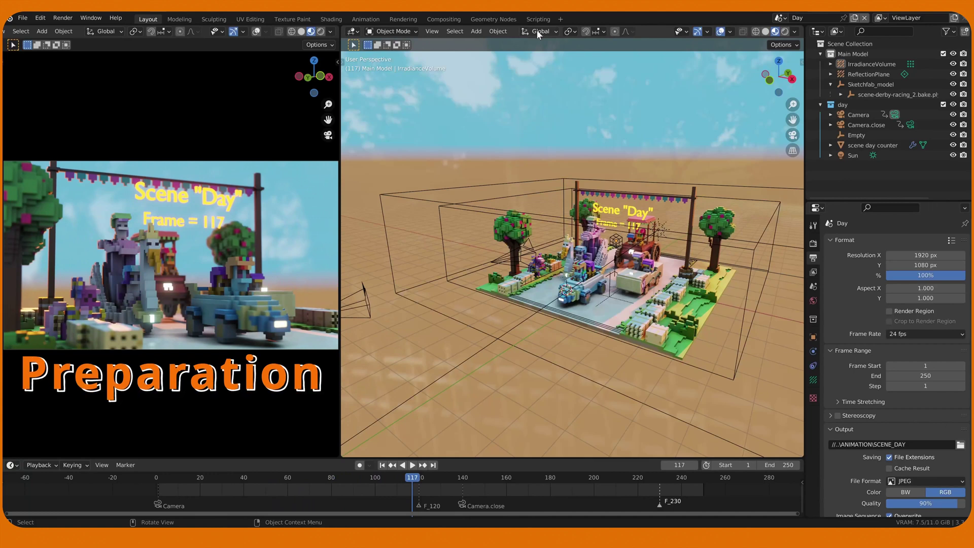
- Add a new Video Editing workspace
click(560, 19)
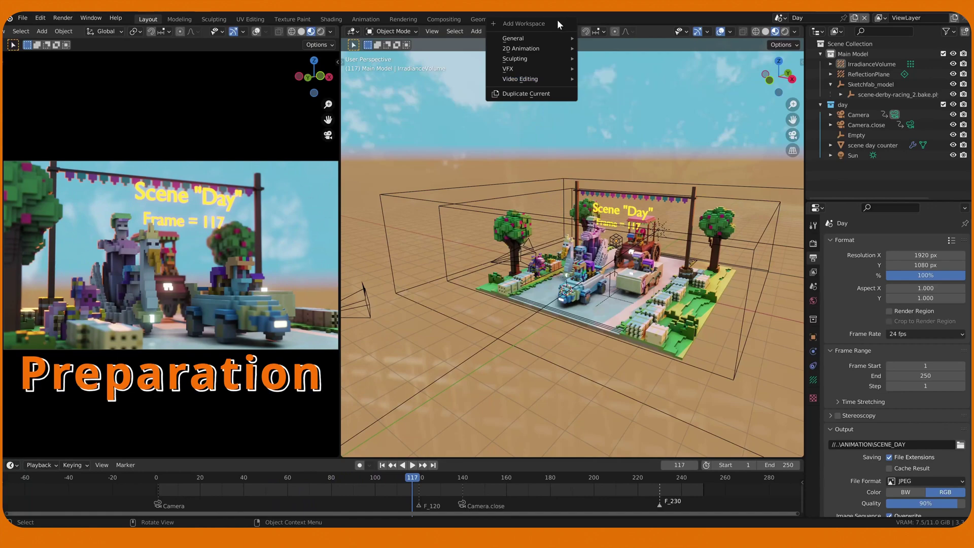
mouse_move(550, 78)
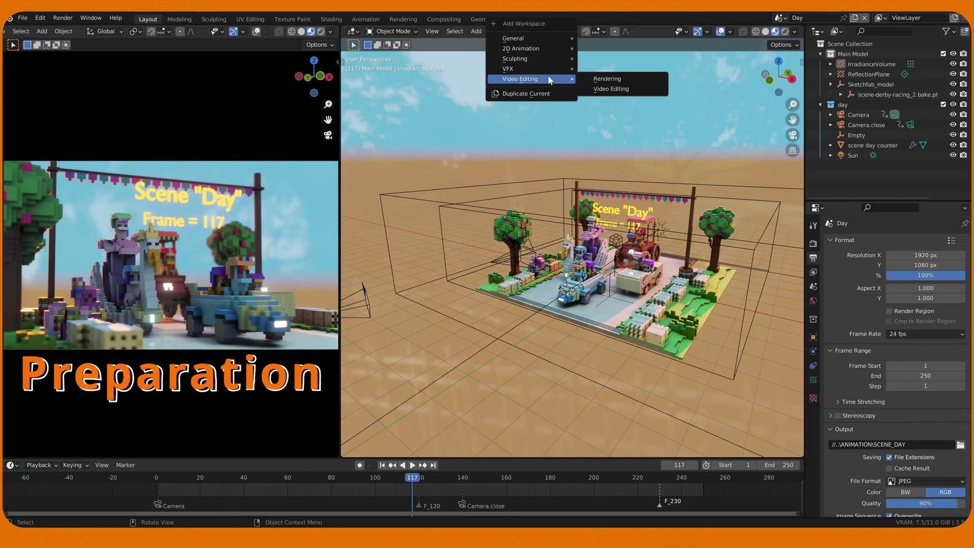
click(635, 89)
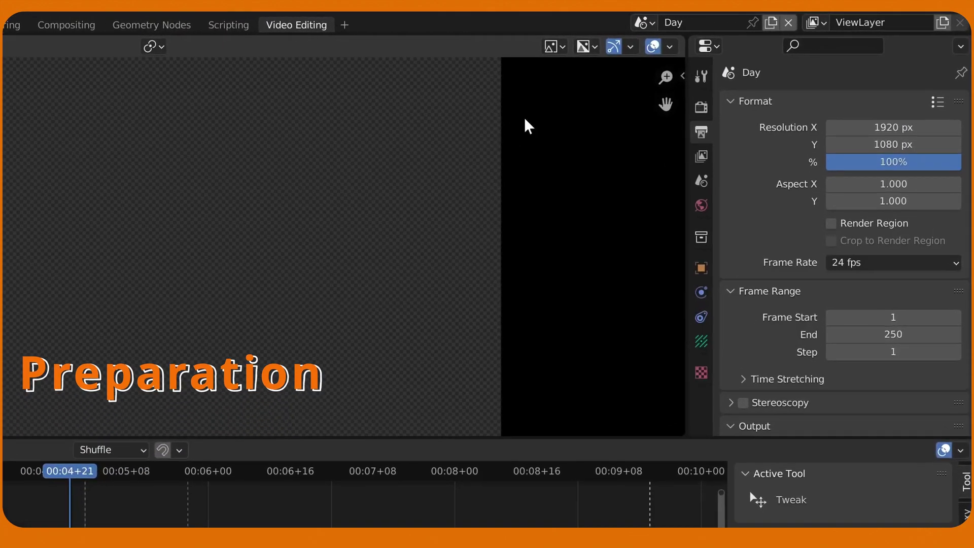
- Create a new empty scene and name it vse
click(737, 24)
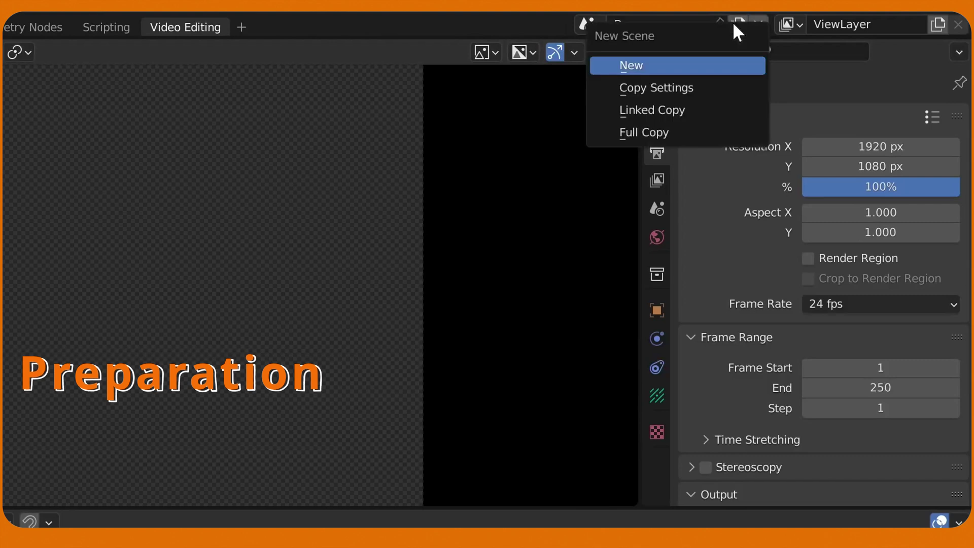
click(655, 62)
double_click(656, 26)
text(vs)
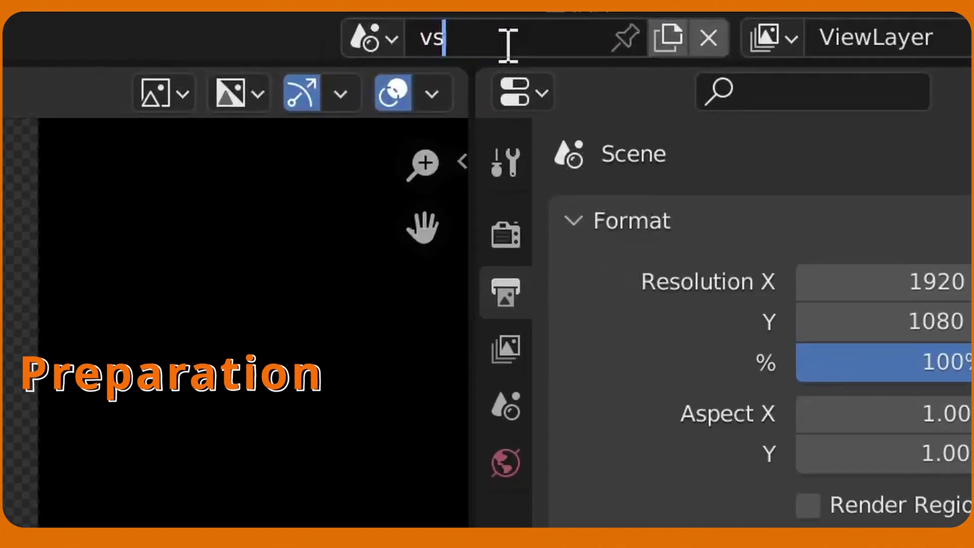
text(e)
key(Return)
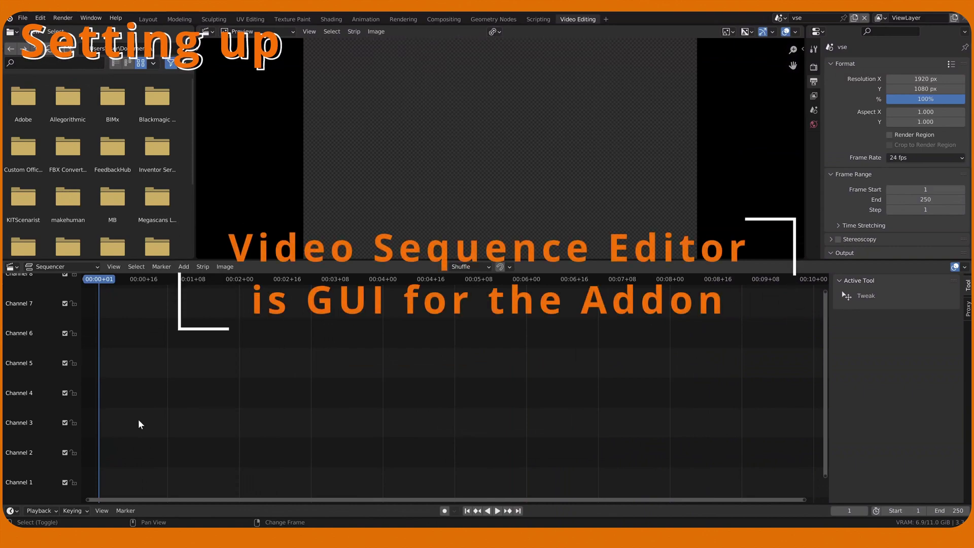
- Add the Day scene as a strip in channel 1 and fit the view to it
key(shift+a)
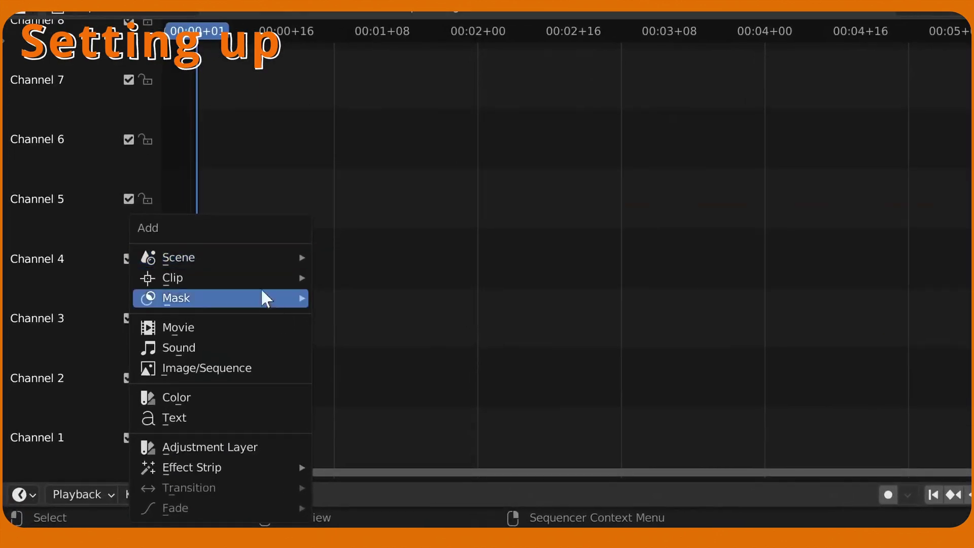
mouse_move(257, 260)
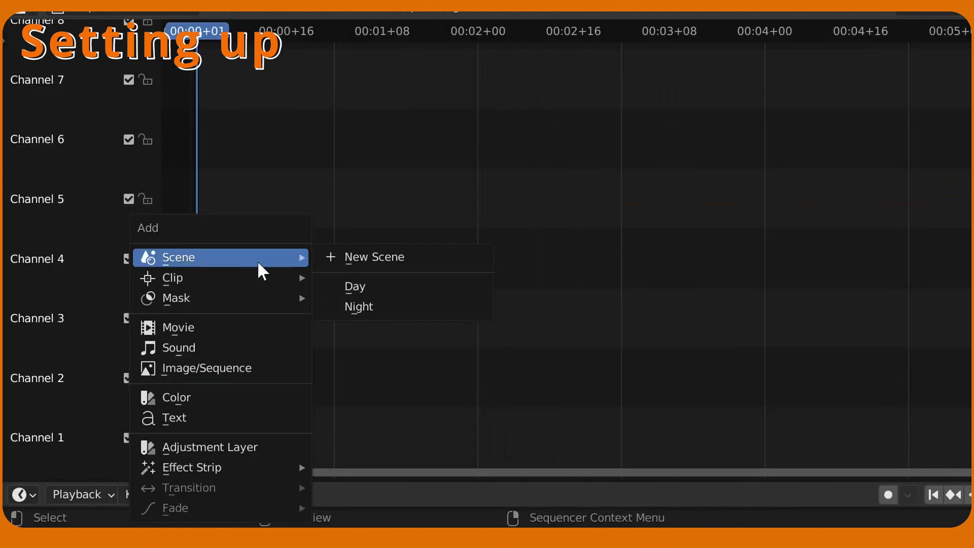
click(389, 285)
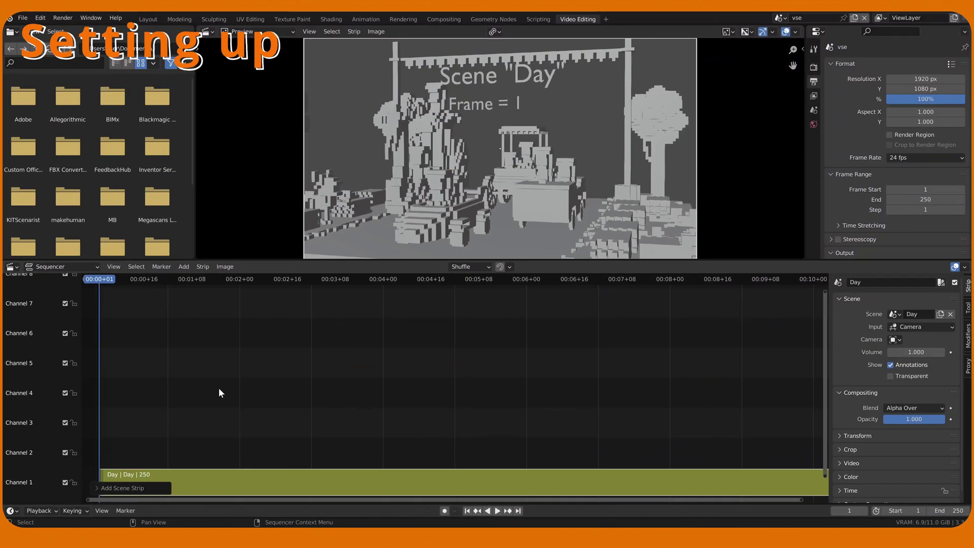
key(Home)
- Play the sequence, stop it, and step the playhead to frame 70
key(space)
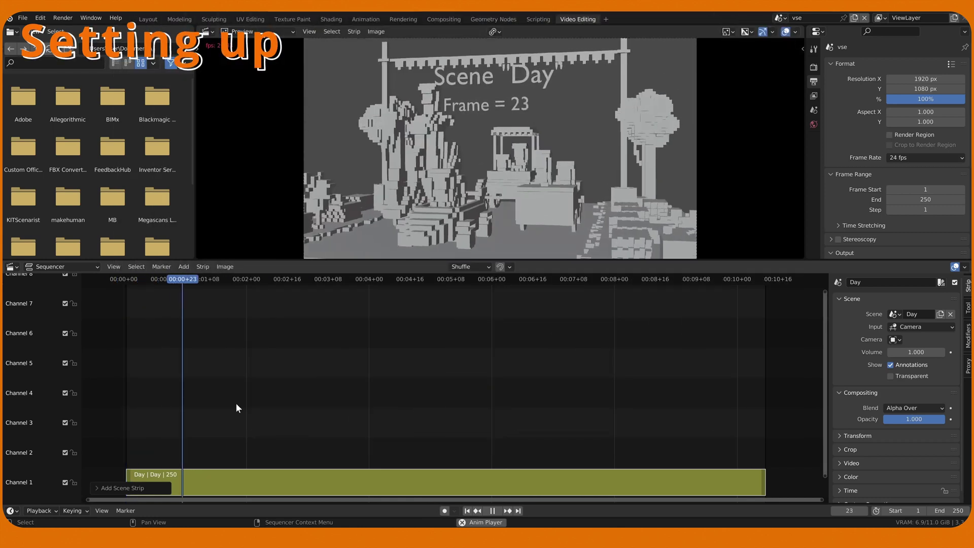
key(space)
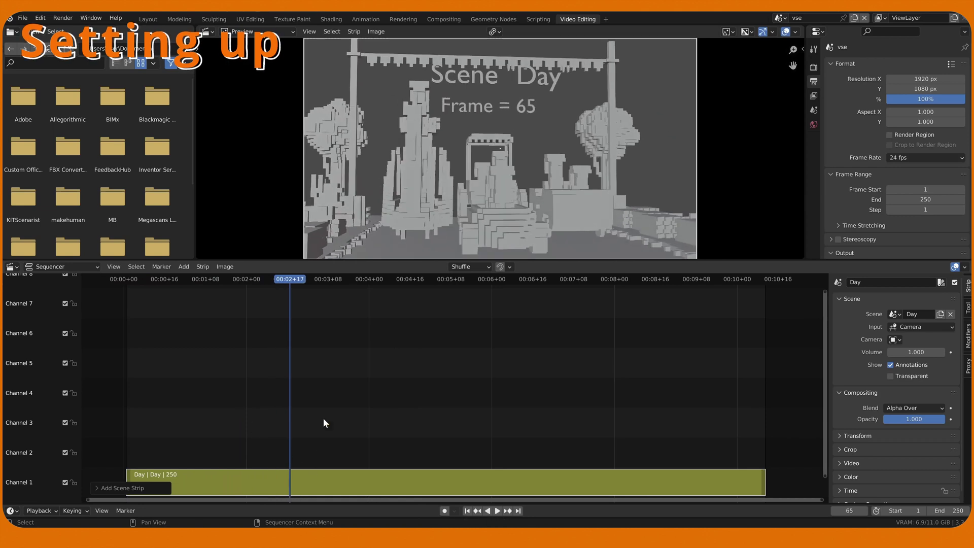
key(Right)
key(Right)
key(Right)
key(Right)
key(Right)
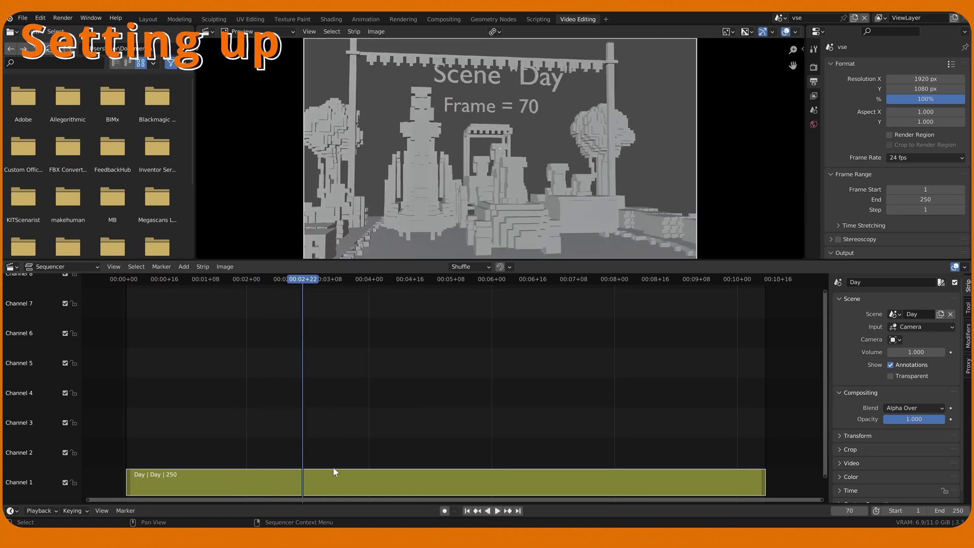
- Split the Day strip at frames 70 and 140 and delete the middle Day.001 piece
right_click(333, 474)
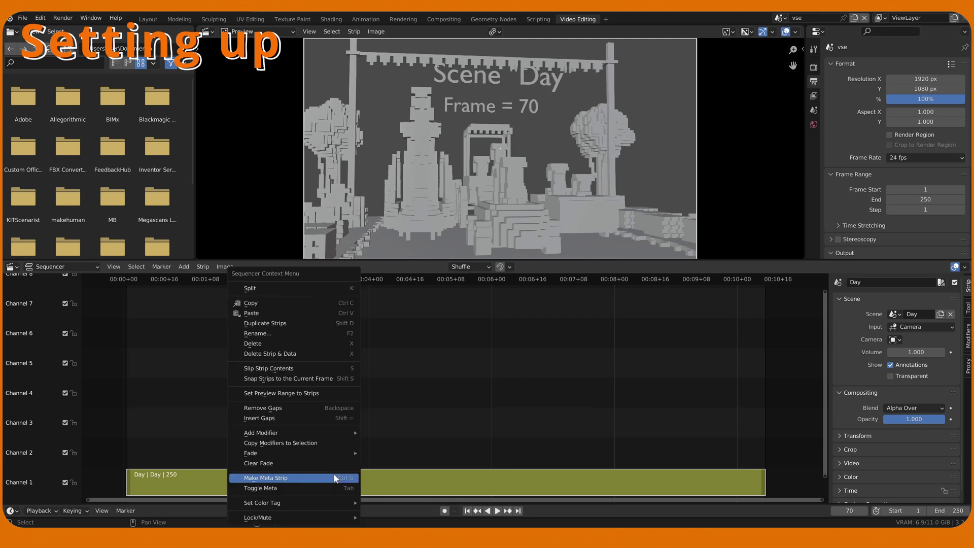
click(288, 288)
key(space)
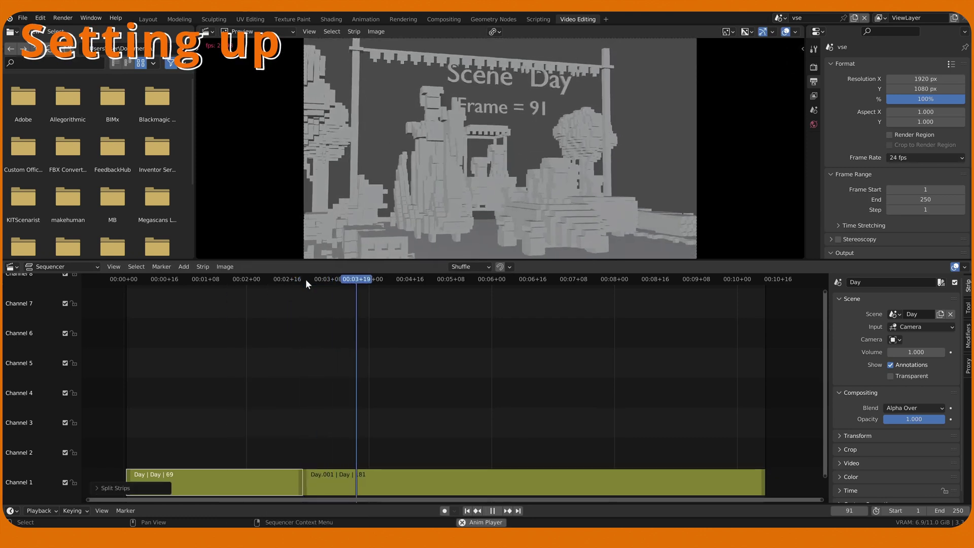
drag(495, 280, 479, 282)
key(space)
right_click(515, 479)
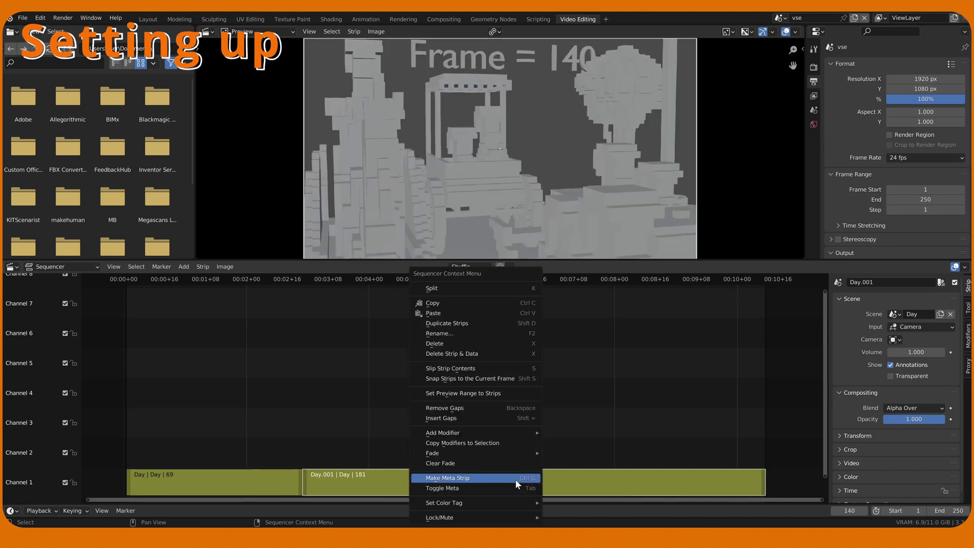
click(471, 288)
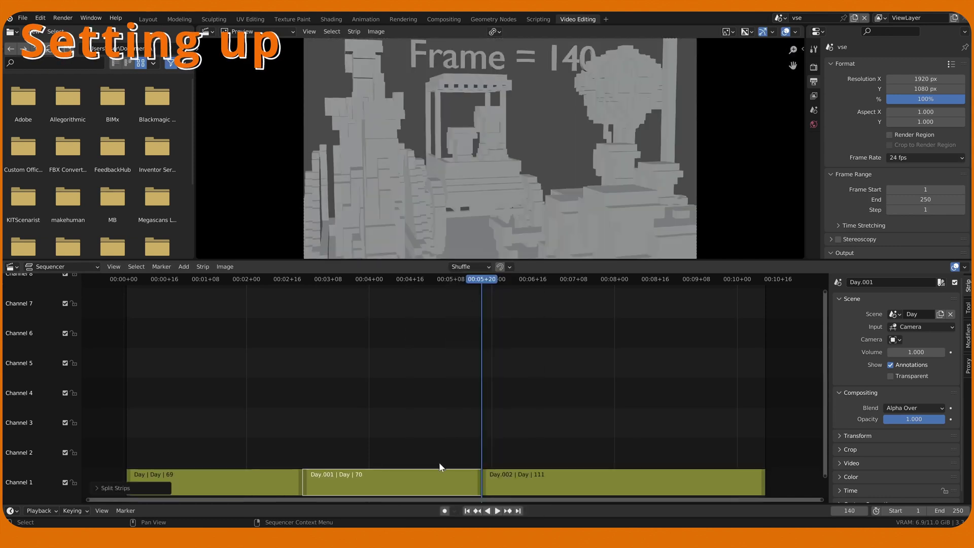
right_click(434, 479)
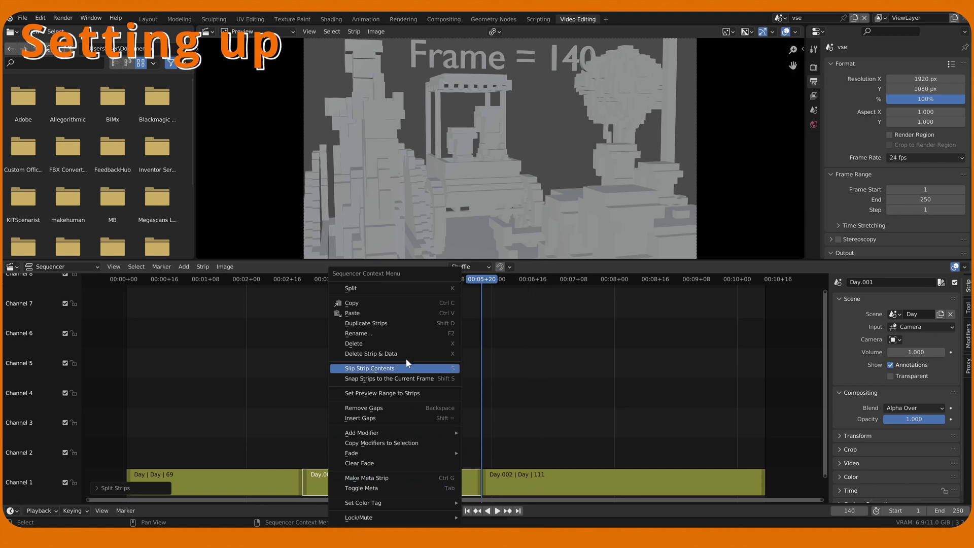
click(401, 344)
- Split Day.002 at about frames 248 and 195 and delete the short Day.003 piece
drag(492, 278, 611, 324)
click(635, 476)
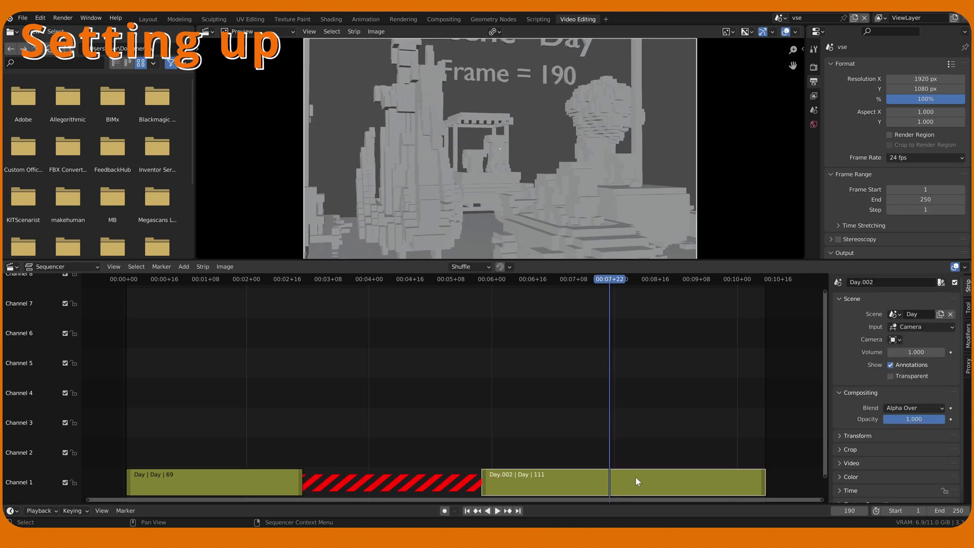
key(k)
drag(619, 280, 634, 279)
key(k)
click(622, 479)
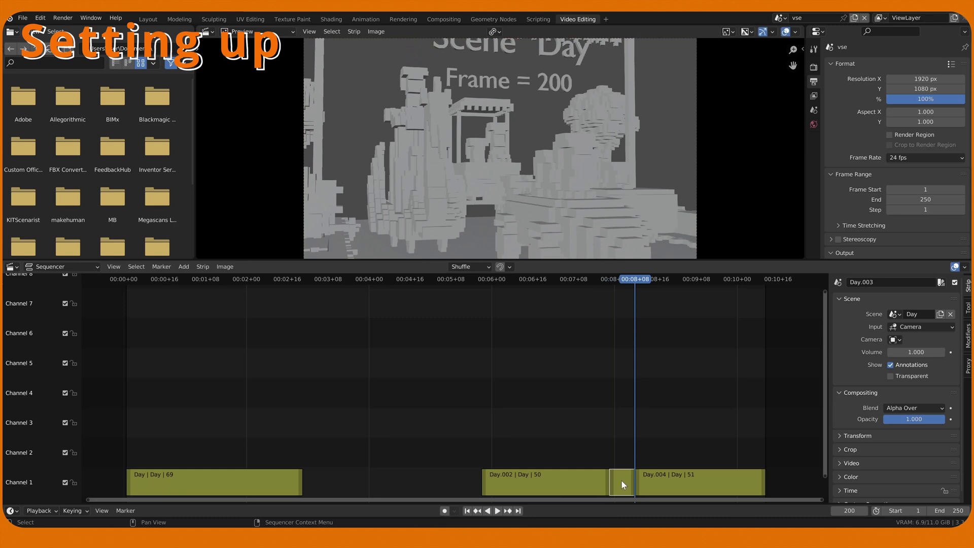
key(Delete)
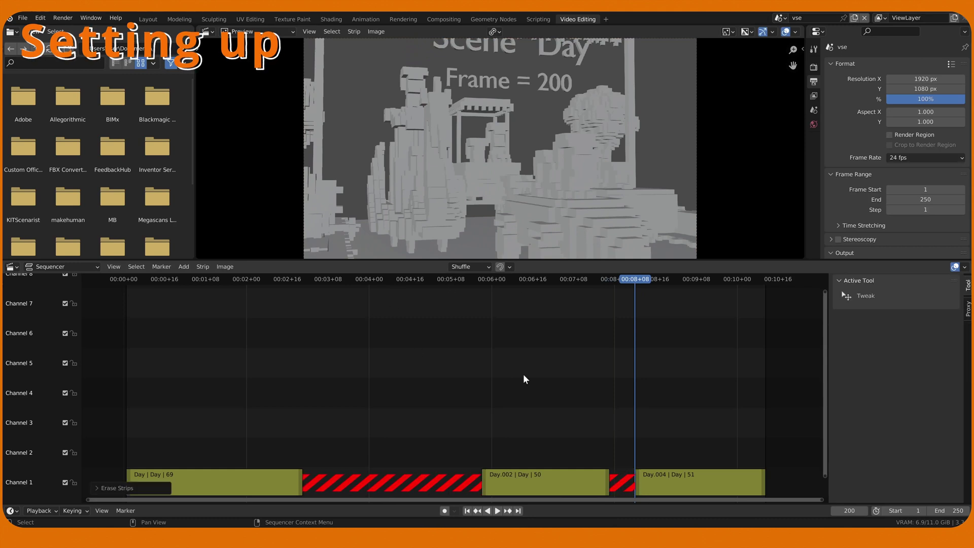
key(shift+a)
- Add a Night scene strip onto channel 2
mouse_move(547, 413)
mouse_move(537, 391)
click(618, 417)
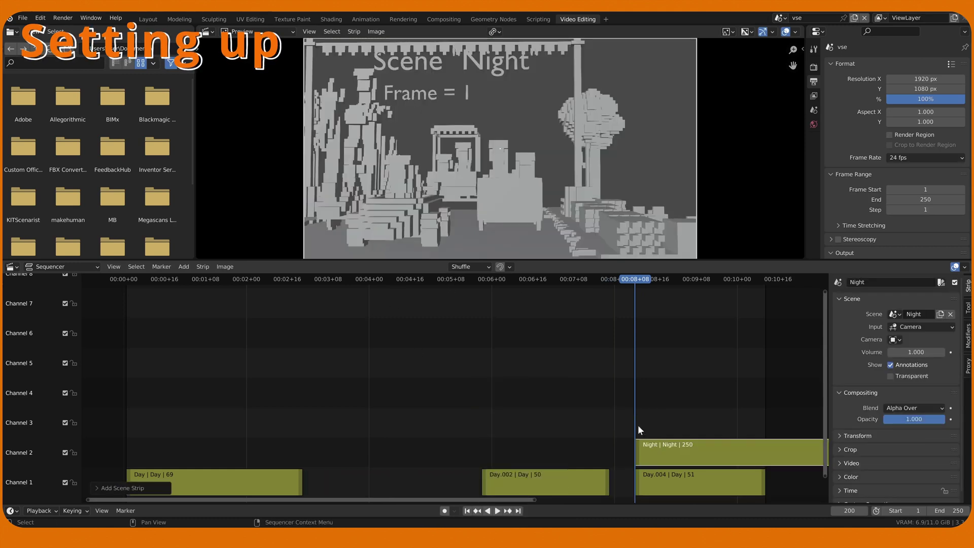
click(287, 437)
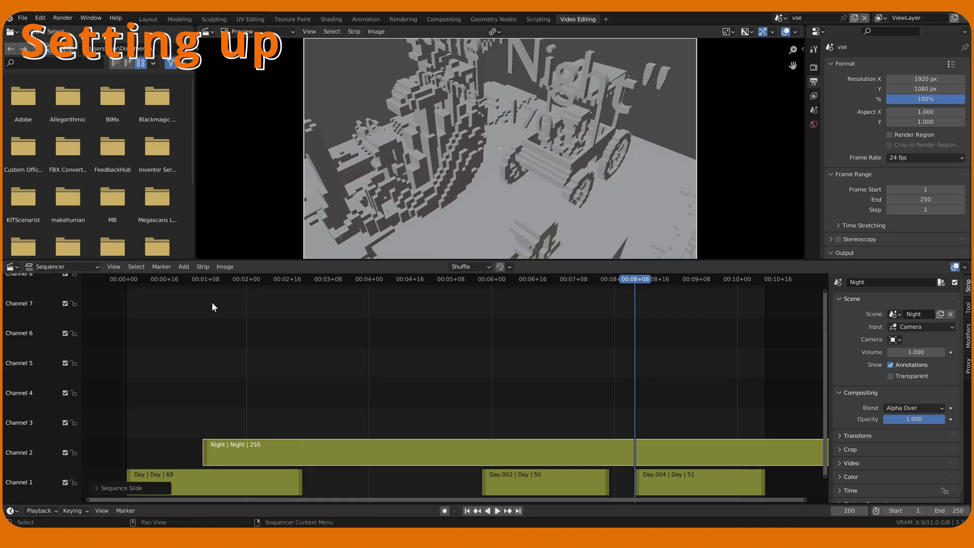
- Split the Night strip near frame 50 and at 150, deleting the Night | 49 piece
click(213, 280)
key(space)
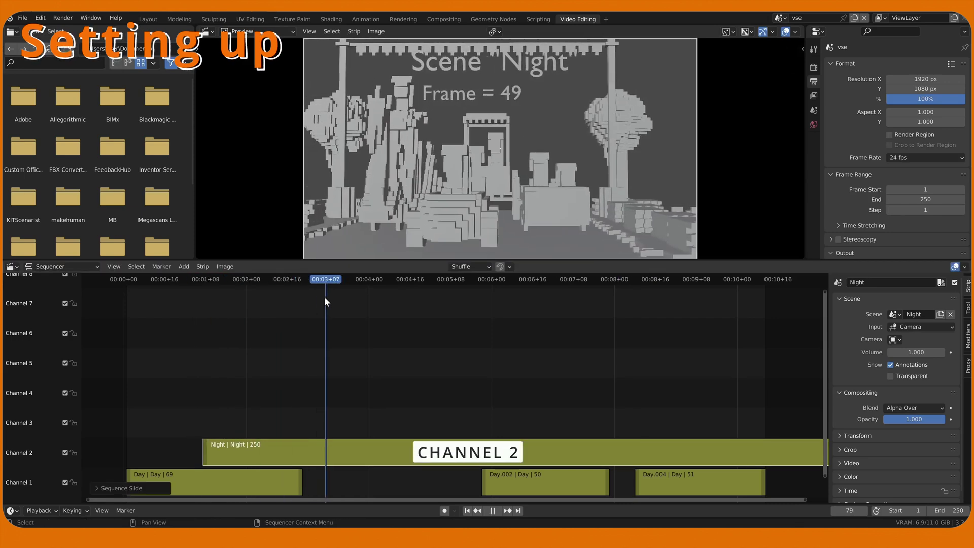
key(space)
click(397, 440)
key(k)
drag(345, 297, 636, 284)
key(k)
click(320, 446)
key(Delete)
- Split the Night strip at frames 180 and 200, delete Night.004, and start sliding Night.005 toward the start
key(k)
key(k)
click(548, 460)
ctrl+scroll(467, 279, right, 5)
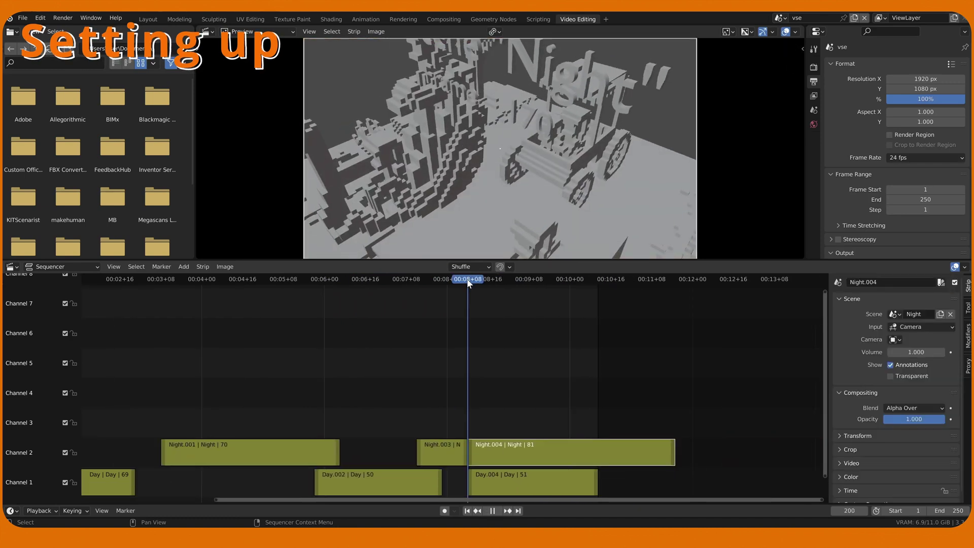
drag(467, 278, 670, 278)
key(k)
key(Delete)
click(671, 452)
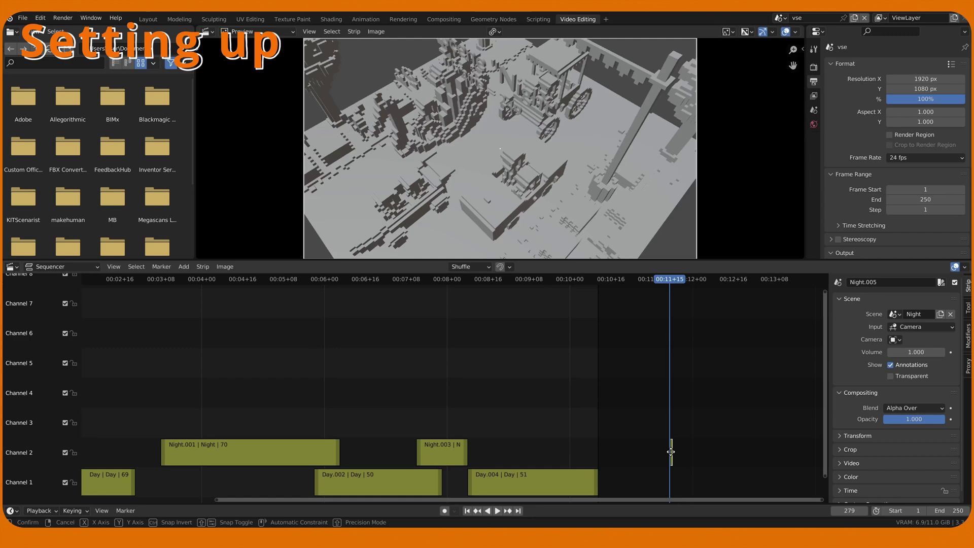
key(g)
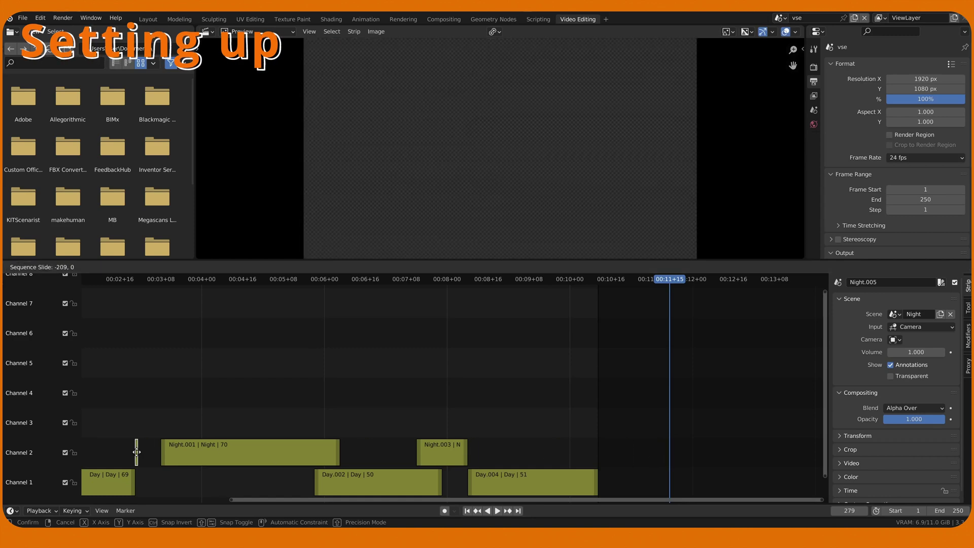
- Drop the one-frame Night strip near the start and return the playhead to frame 0
click(146, 453)
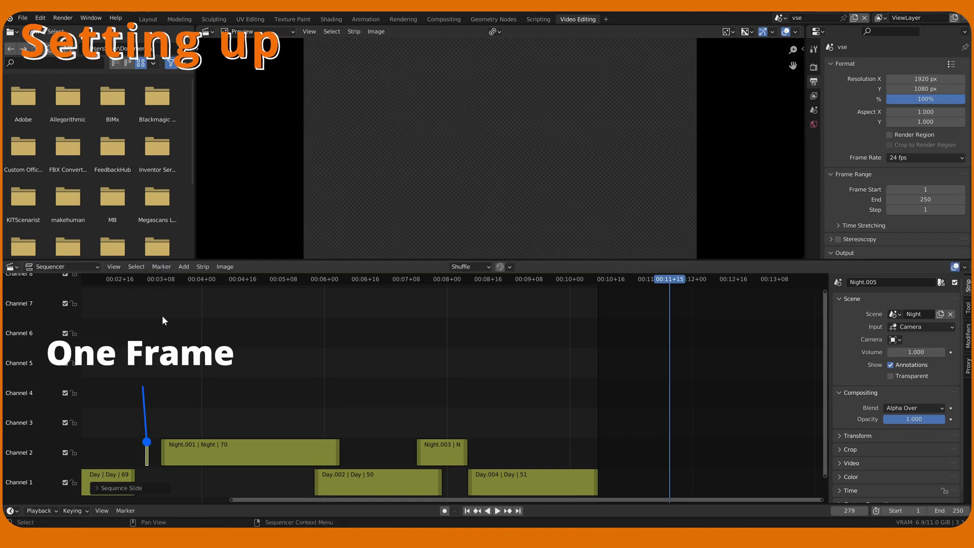
click(117, 280)
ctrl+scroll(356, 297, left, 5)
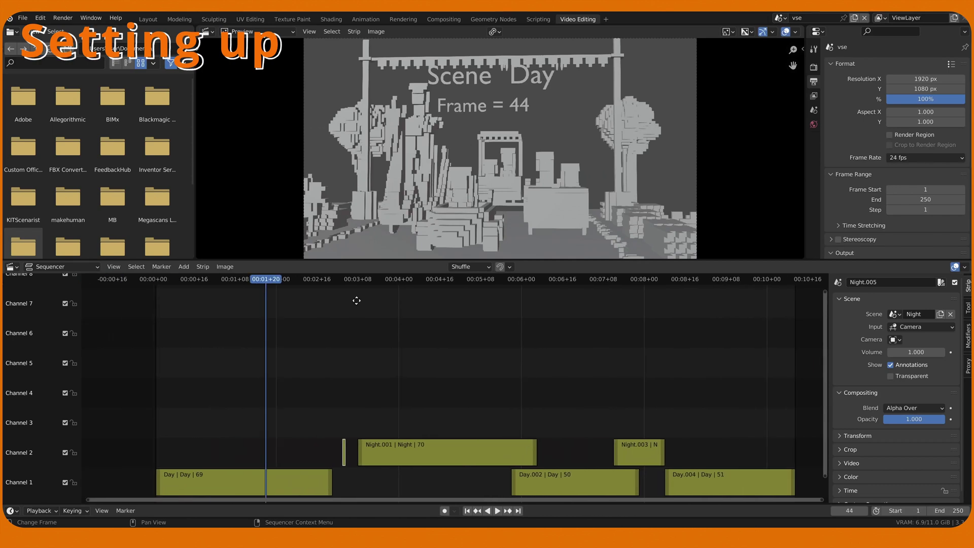
click(141, 281)
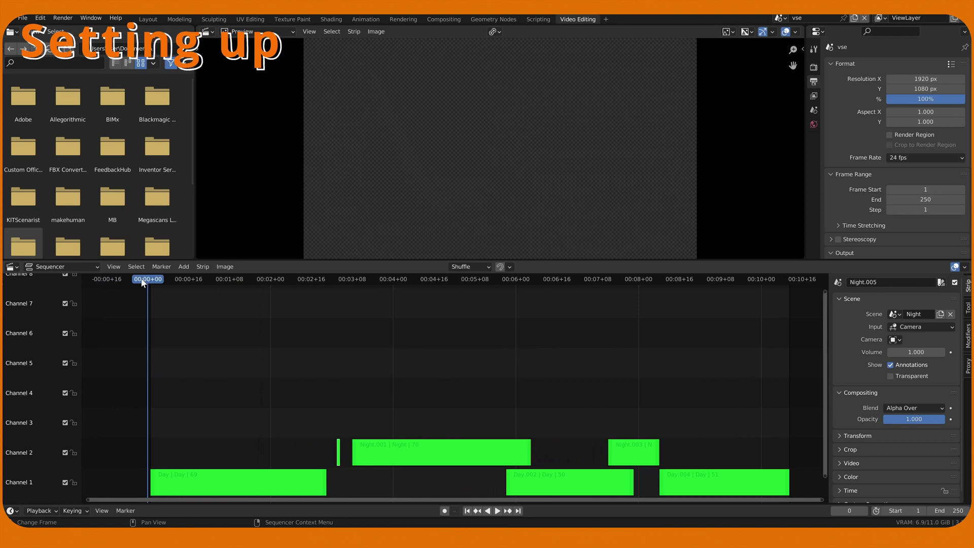
- Play the edit, narrow the scene frame range to 20–220, and play it back again
key(space)
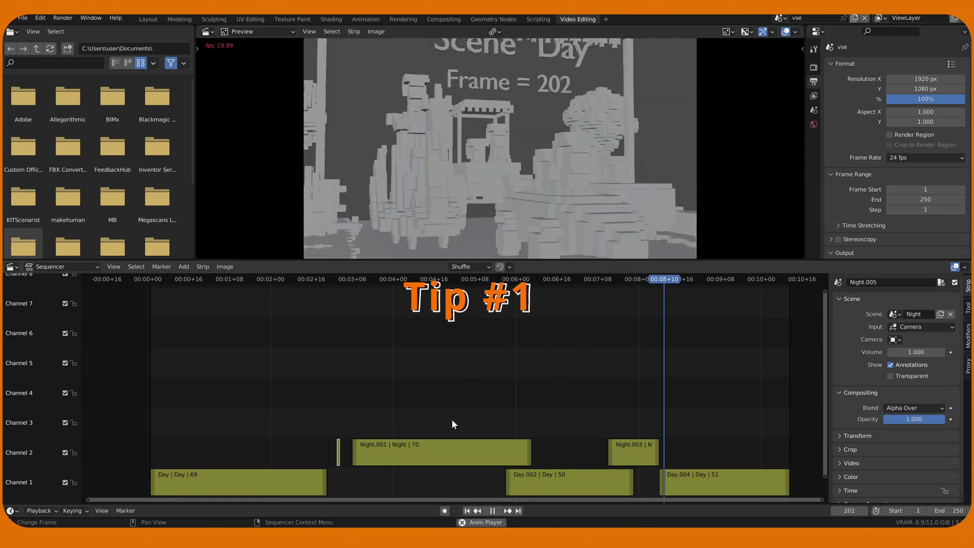
key(space)
drag(908, 511, 931, 510)
key(space)
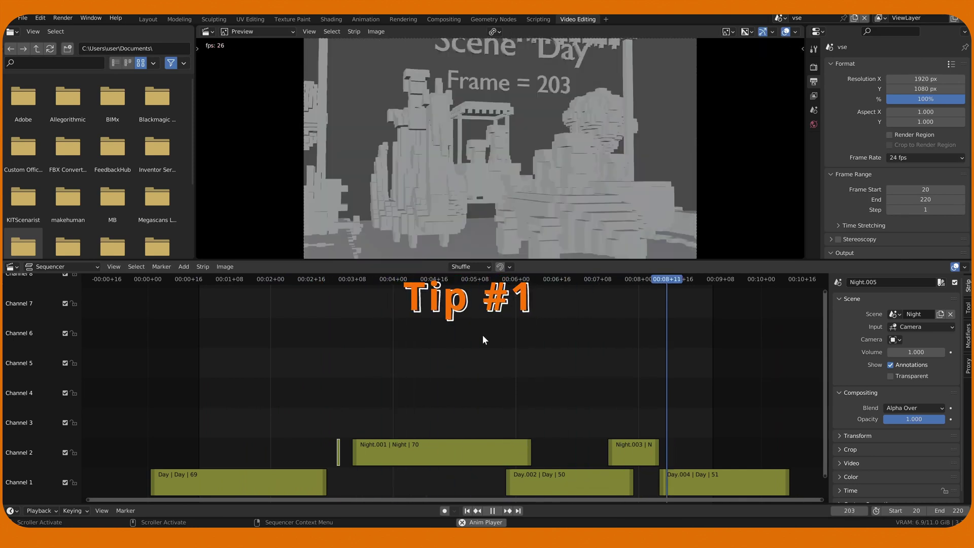
key(space)
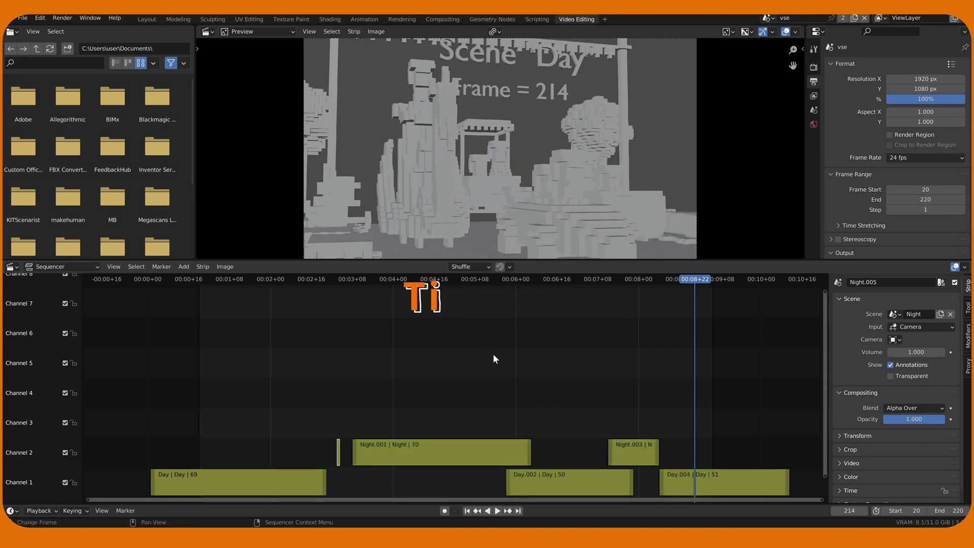
- Mute the Night.001 strip on channel 2 with Lock/Mute > Mute Strips
click(434, 441)
right_click(435, 443)
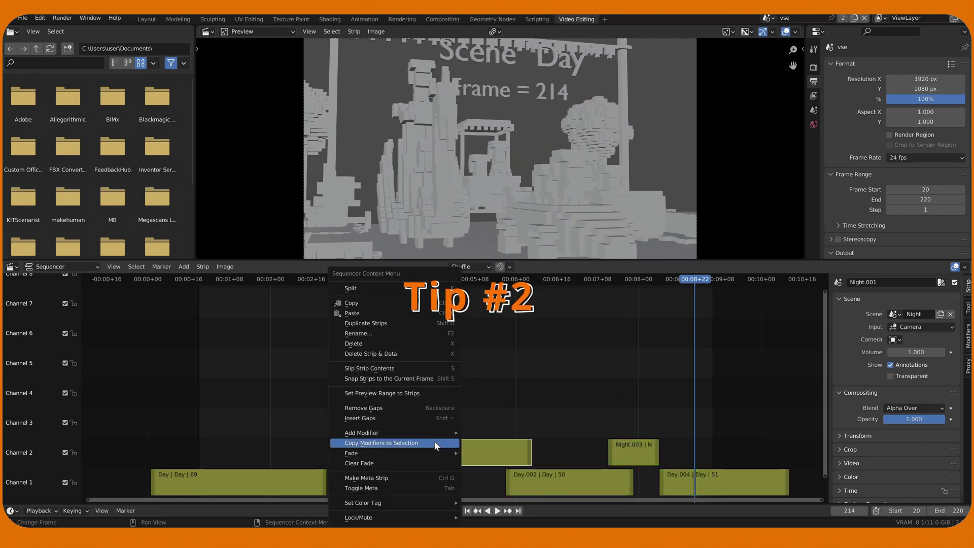
mouse_move(401, 515)
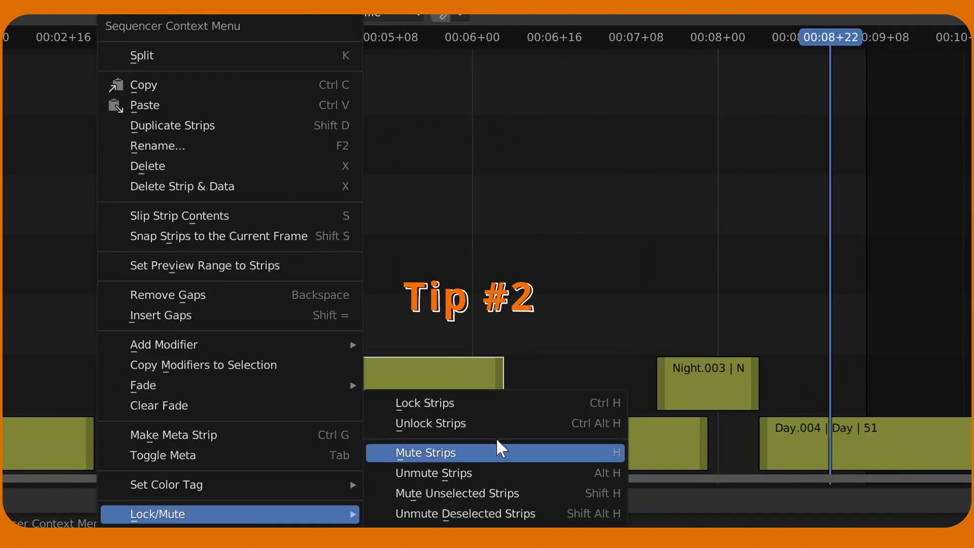
click(493, 451)
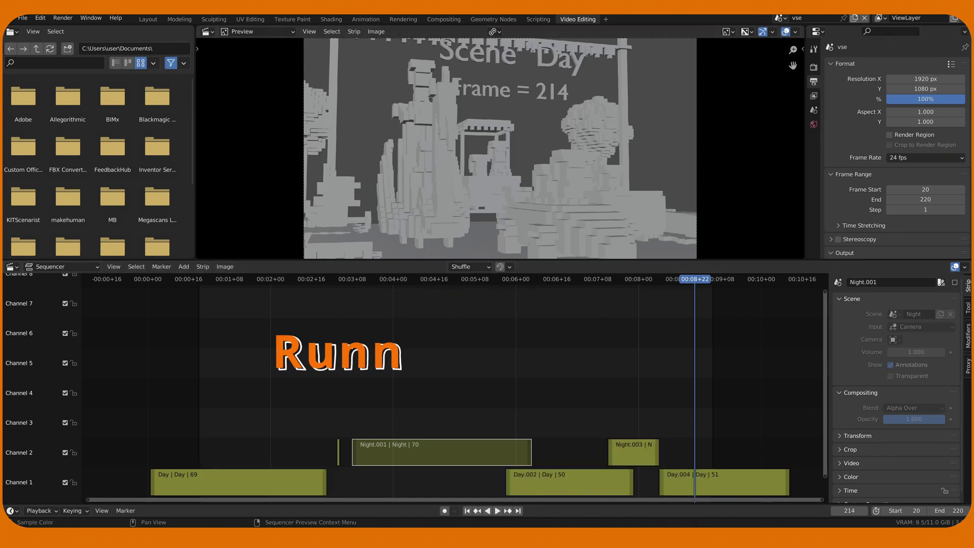
- Switch to the Day scene in the Layout workspace and expand the Easy CMD Line Batch Render panel
click(782, 20)
click(790, 36)
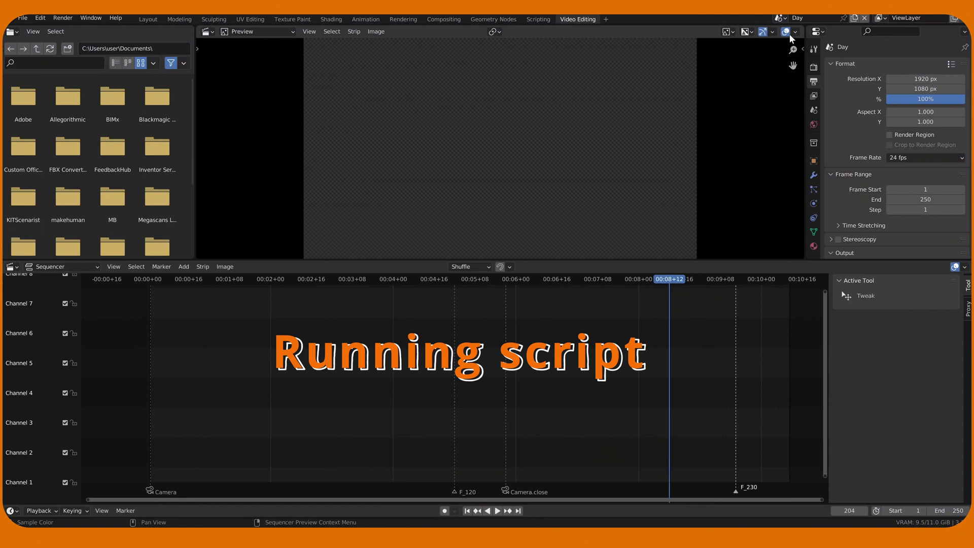
click(147, 19)
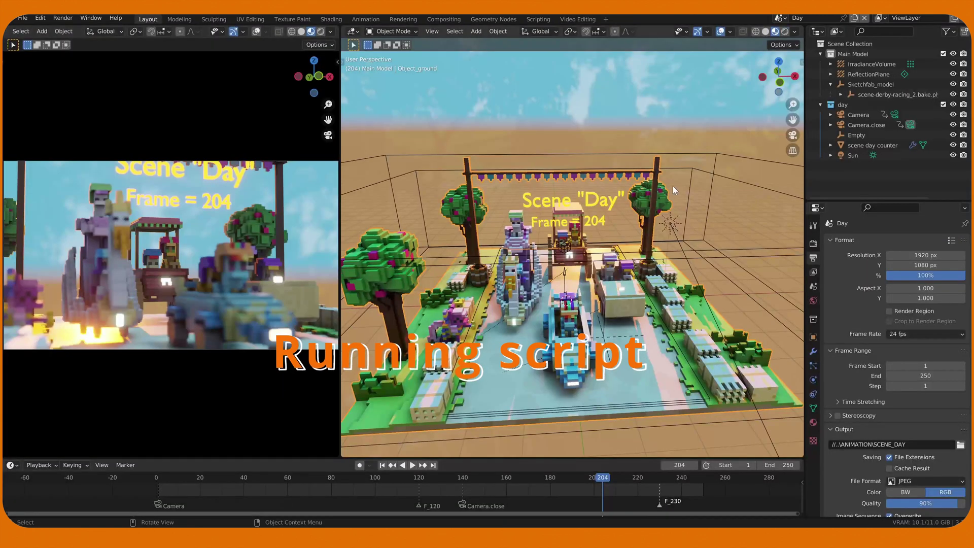
click(801, 63)
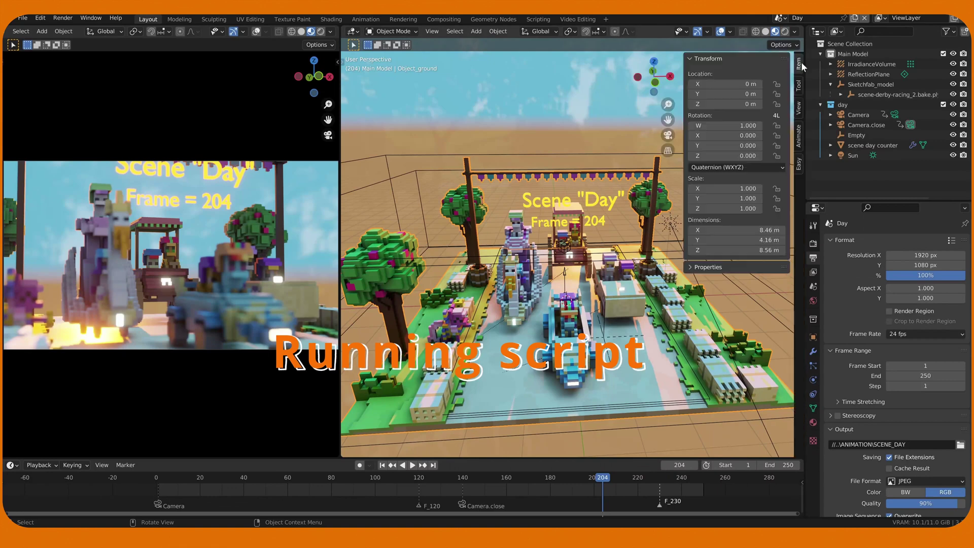
click(800, 164)
click(737, 60)
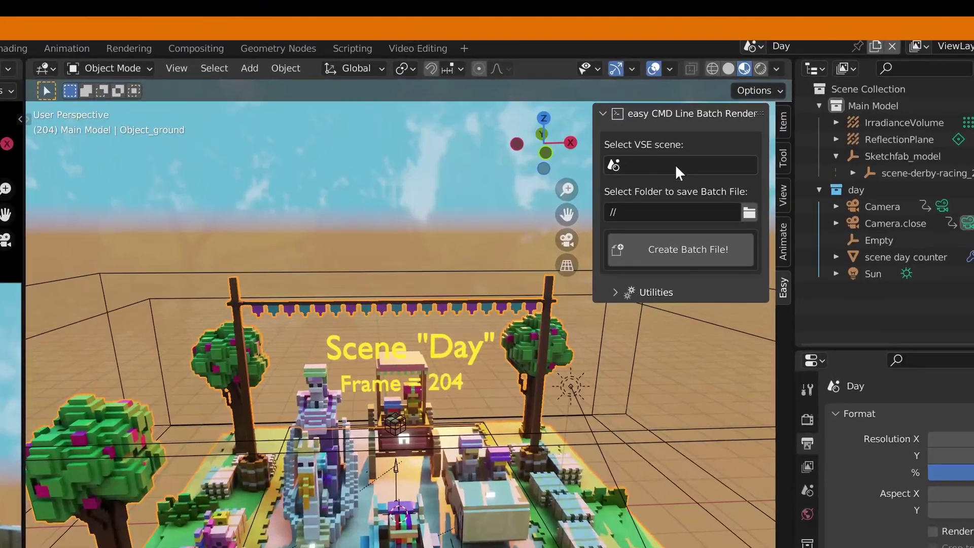
- Pick the vse scene, set a new 'Batch output' save folder, and create the batch file
click(675, 164)
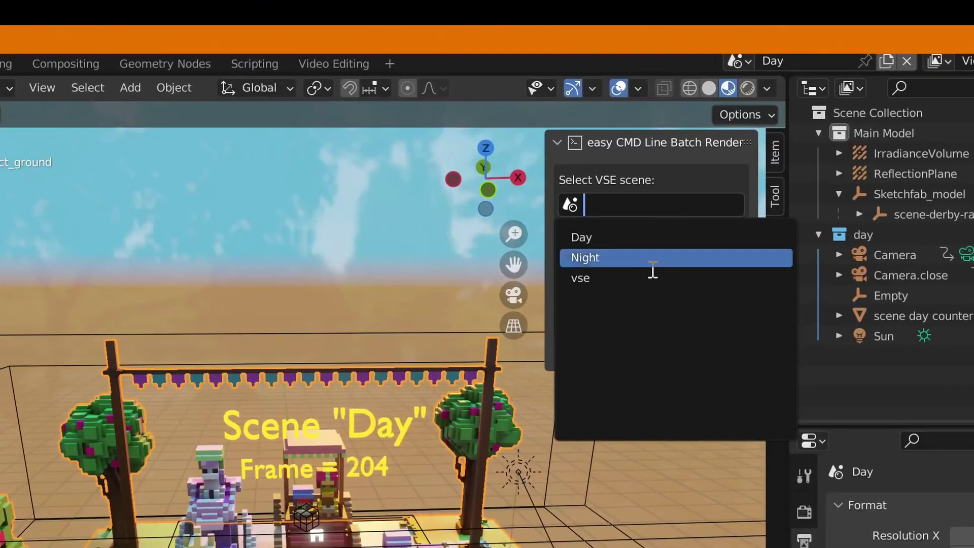
click(680, 224)
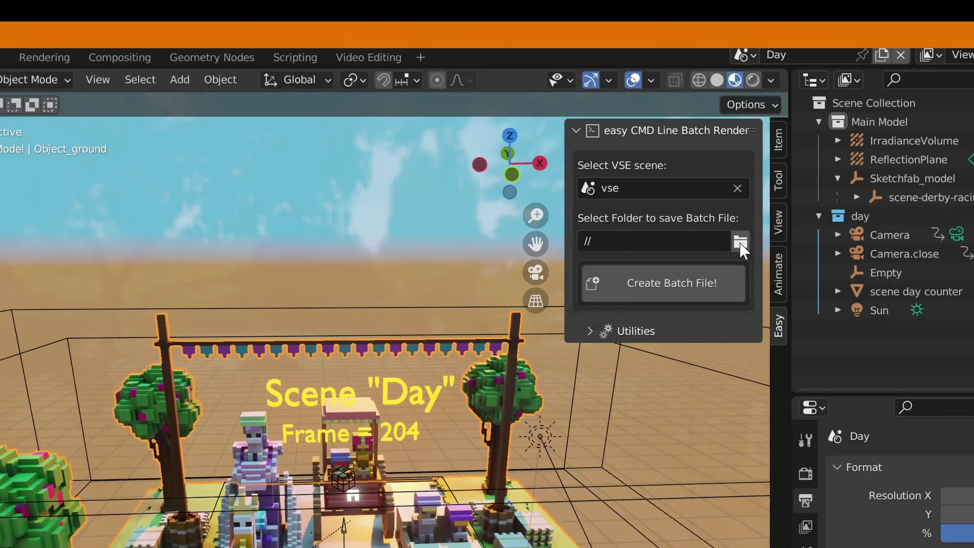
click(734, 264)
click(407, 124)
text(Batch)
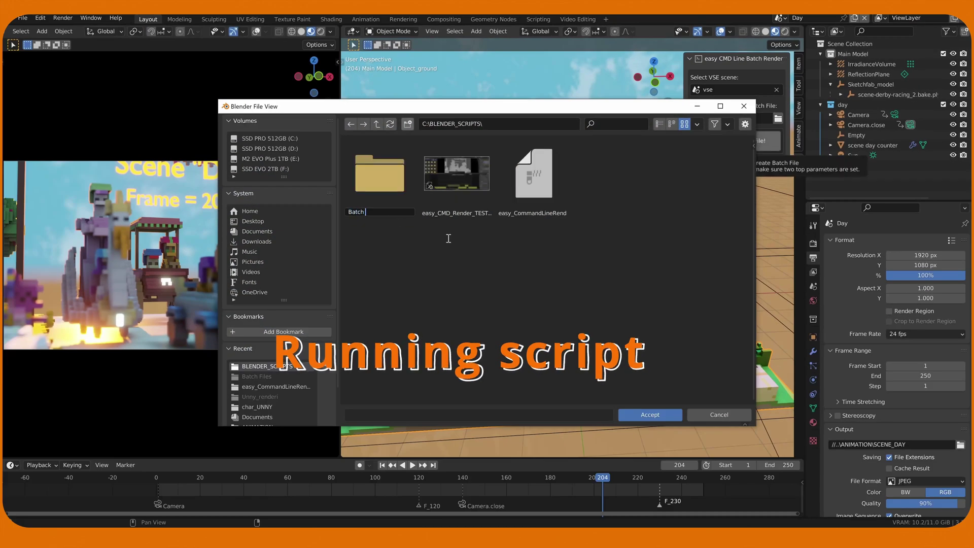
text( output)
key(Return)
click(652, 414)
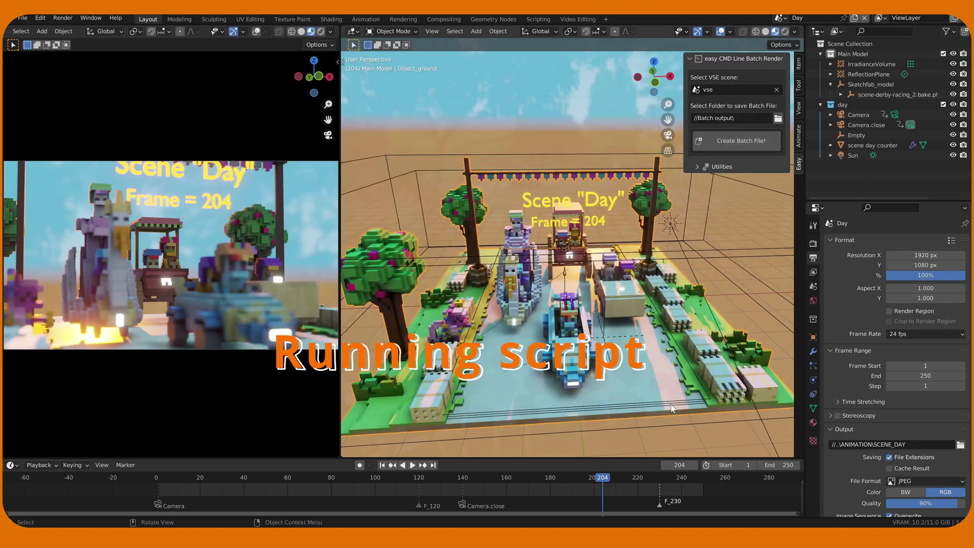
click(732, 141)
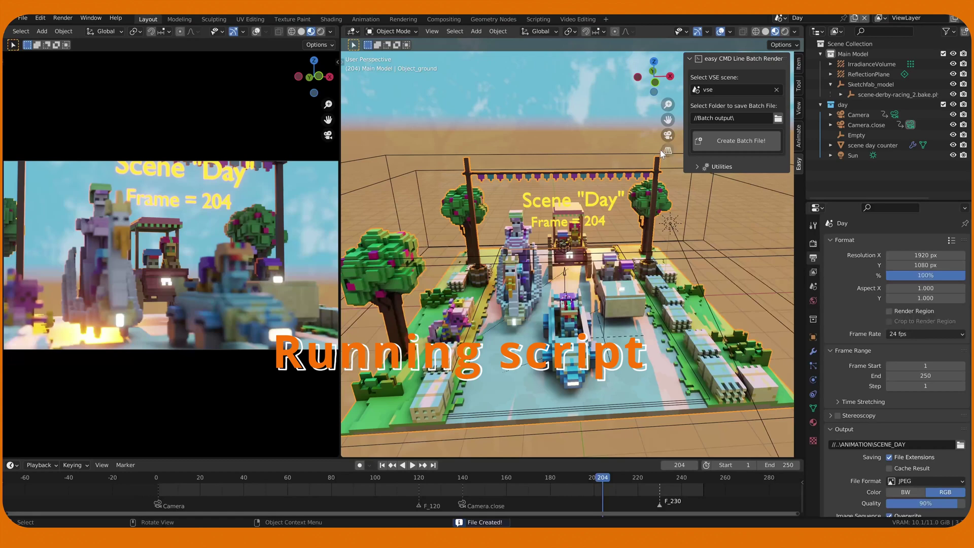
- Read easy_command_line_render_INFO.txt in the Scripting workspace's Text Editor, then quit Blender
click(533, 20)
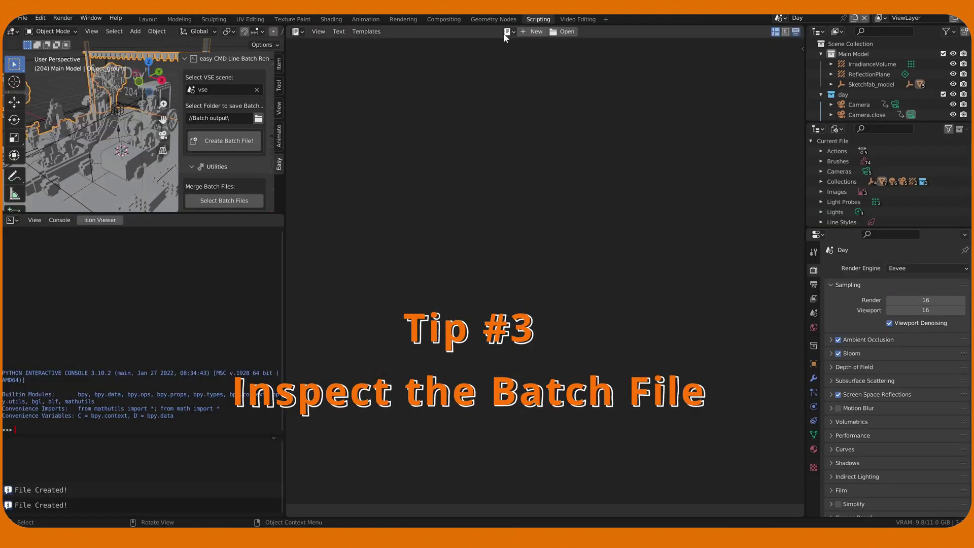
click(508, 33)
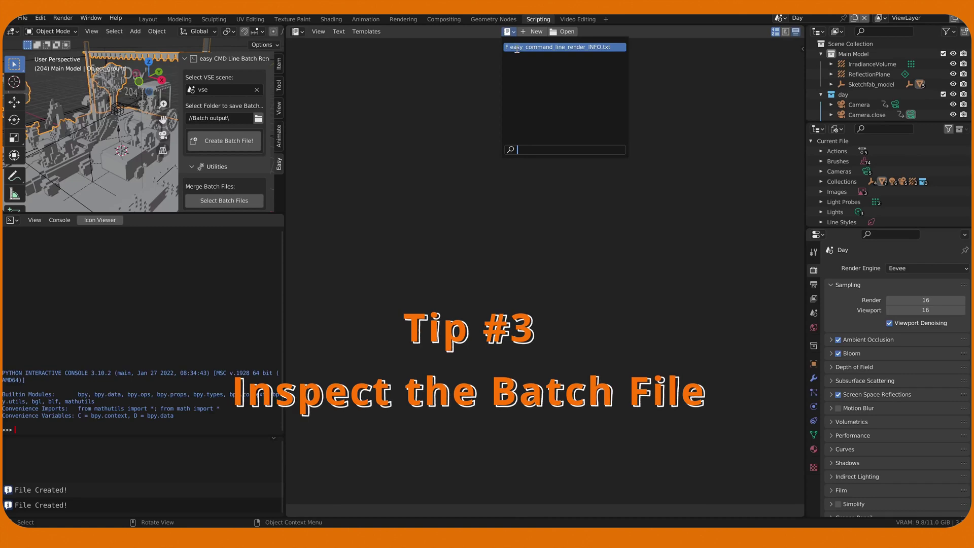
click(517, 47)
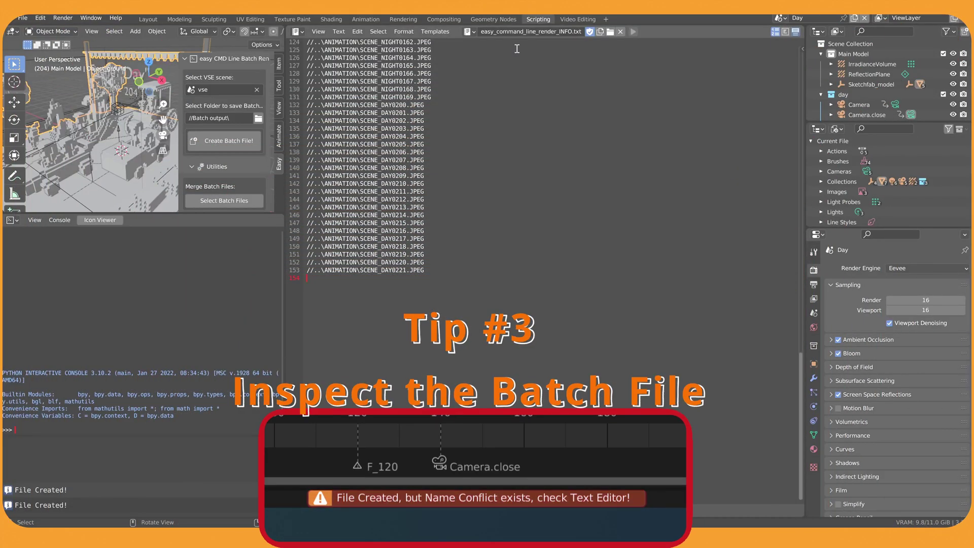
scroll(558, 304, up, 15)
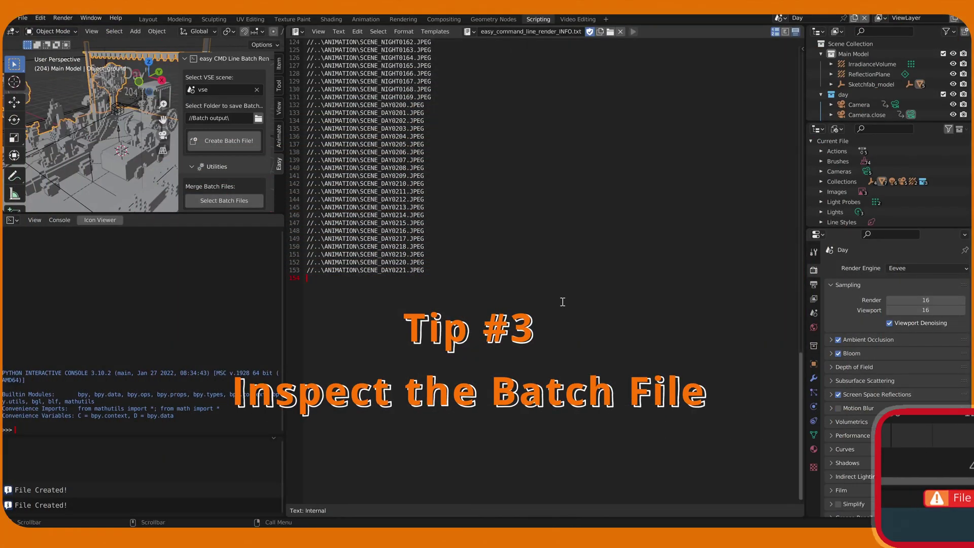
scroll(558, 308, up, 20)
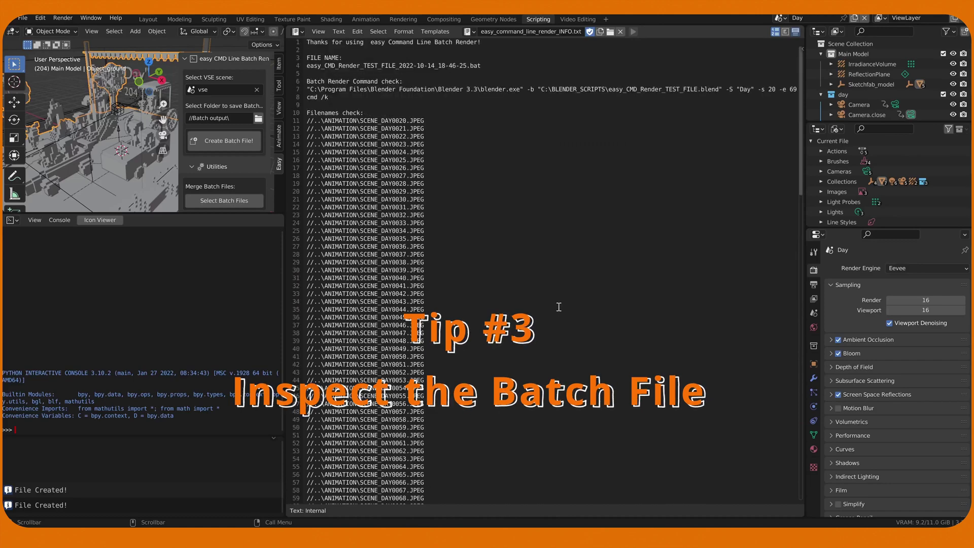
key(ctrl+q)
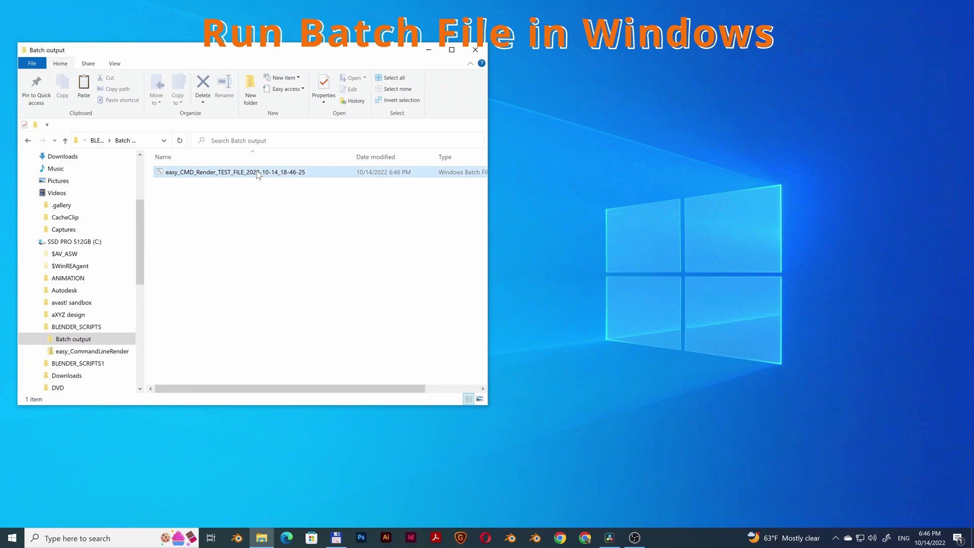
- Run the .bat file from Batch output and browse the new frames in the ANIMATION folder
double_click(257, 174)
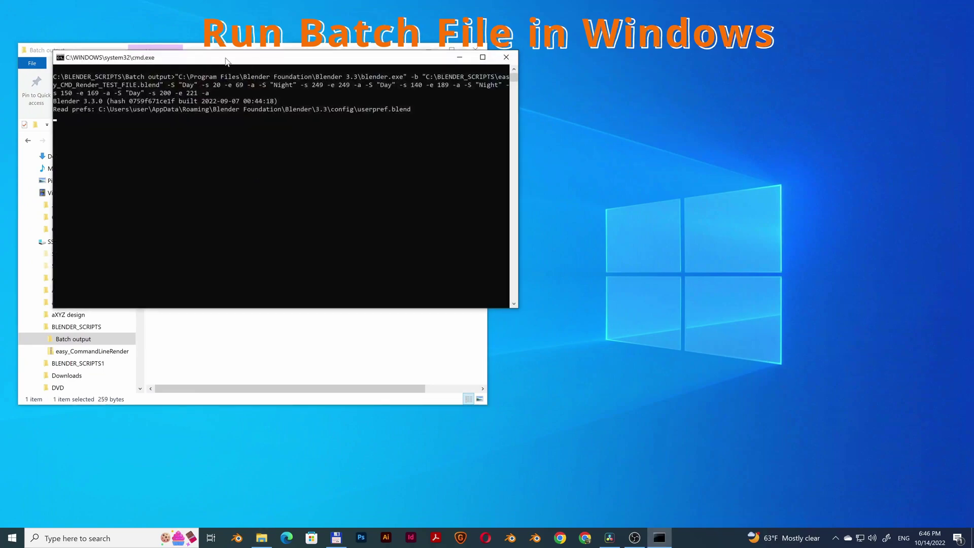
drag(226, 60, 649, 100)
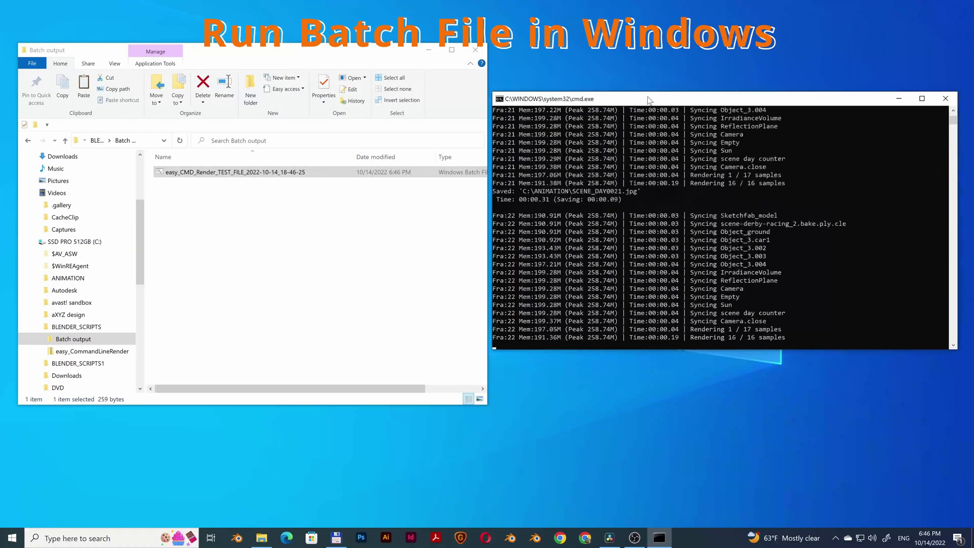
click(69, 279)
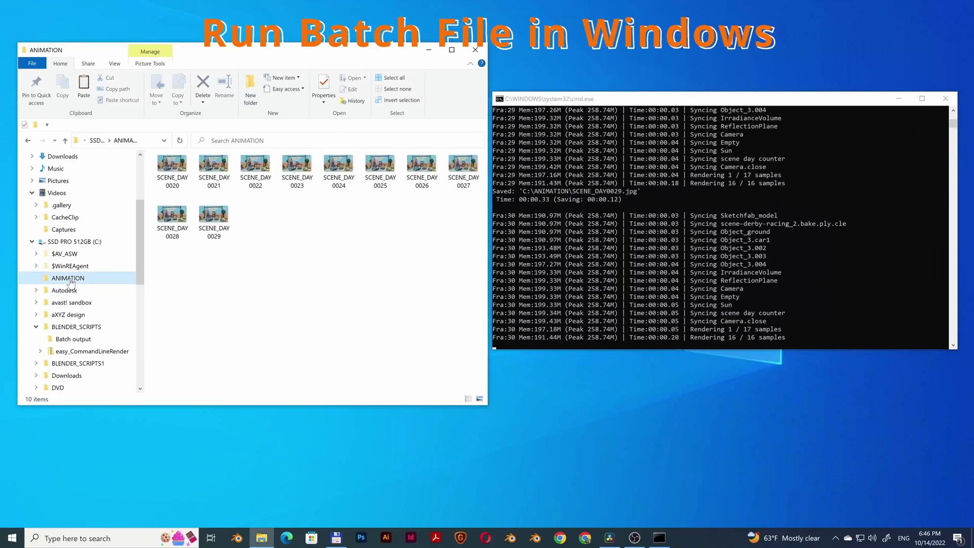
double_click(319, 44)
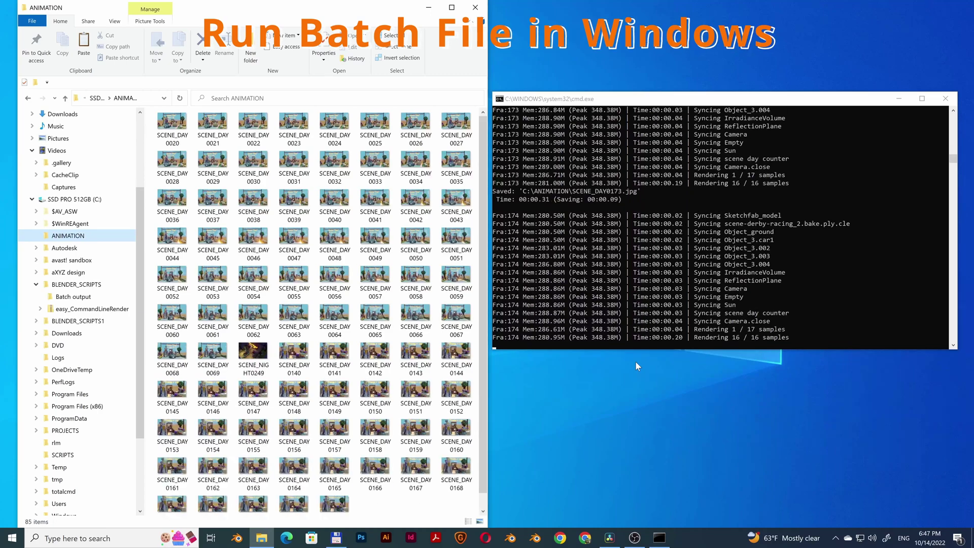
scroll(334, 488, down, 5)
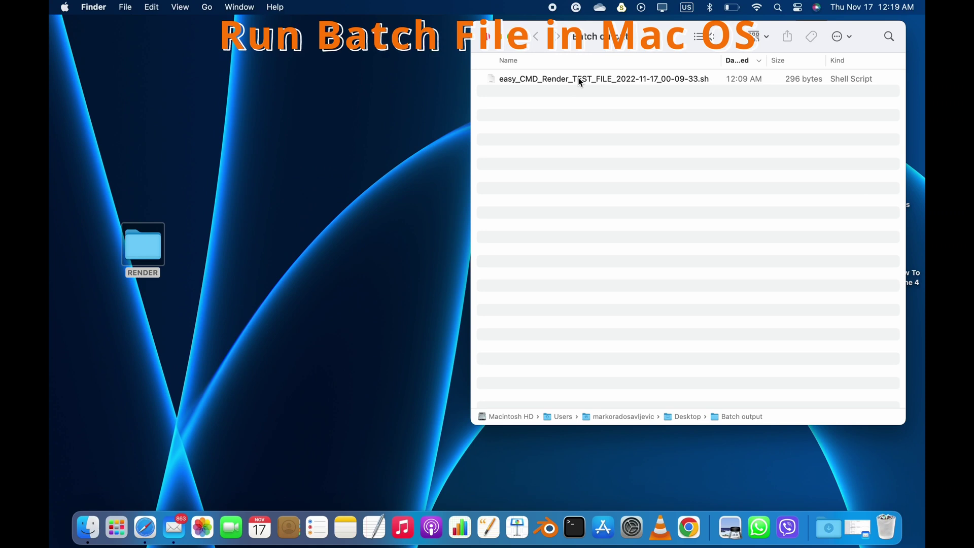
- Run the .sh script by dropping it on Terminal, then open the desktop RENDER folder
drag(578, 81, 575, 527)
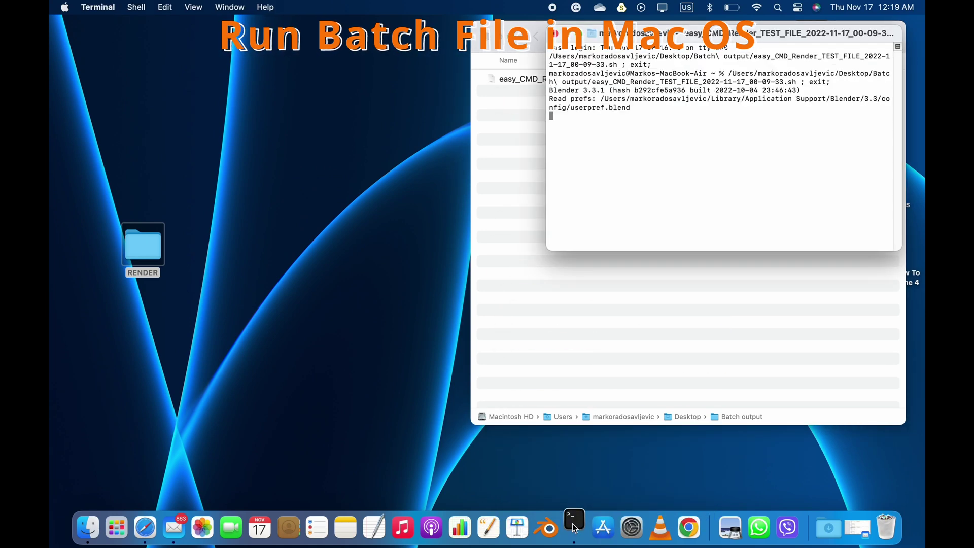
double_click(152, 246)
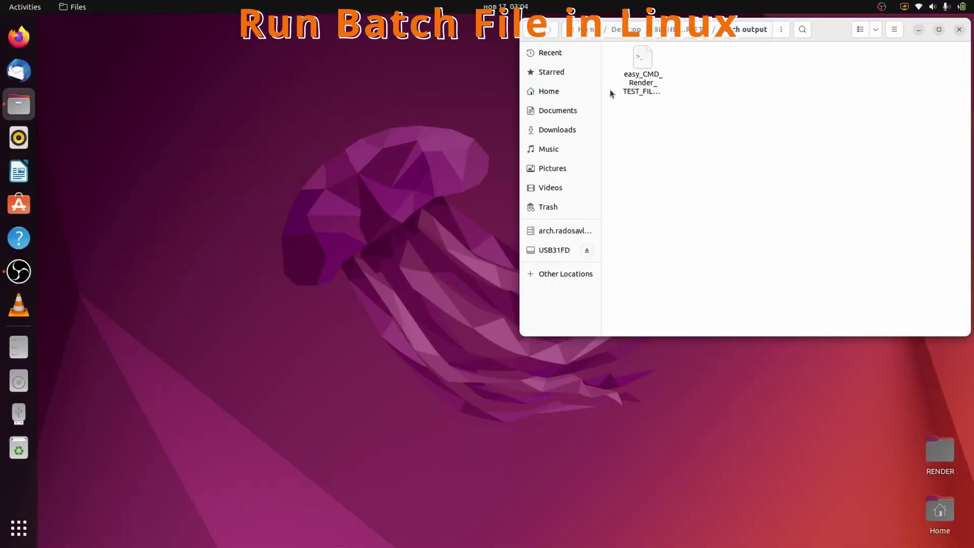
- Run the .sh script as a program and open the RENDER folder beside the terminal
right_click(646, 84)
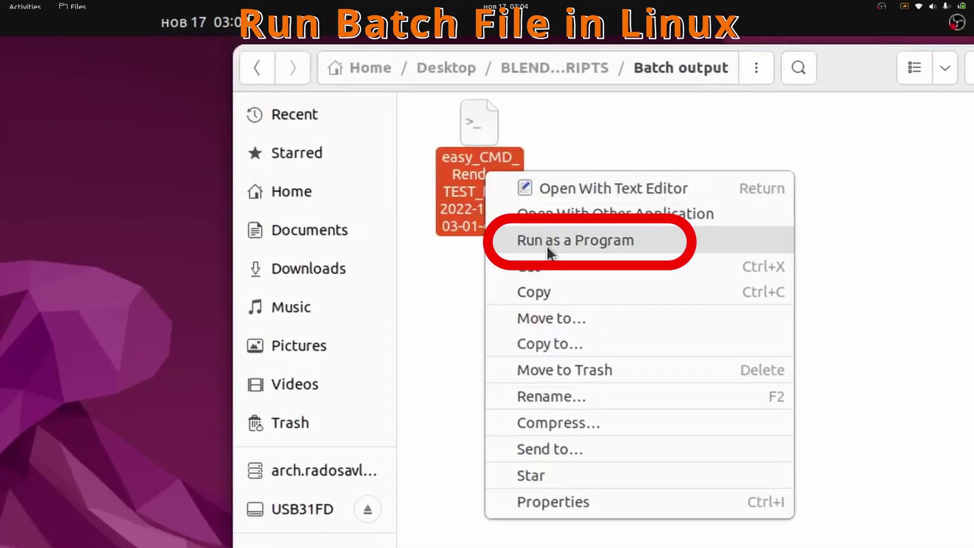
click(676, 117)
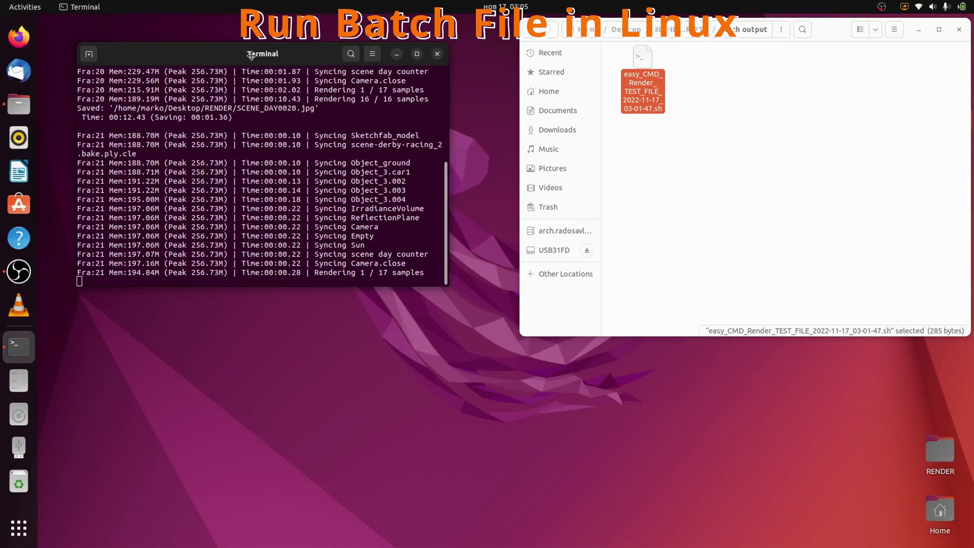
double_click(942, 459)
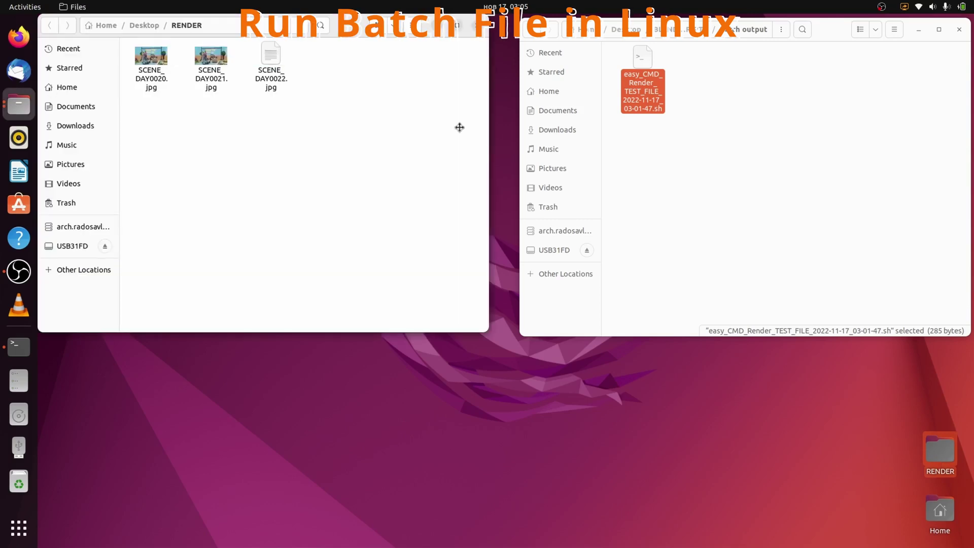
drag(354, 29, 824, 163)
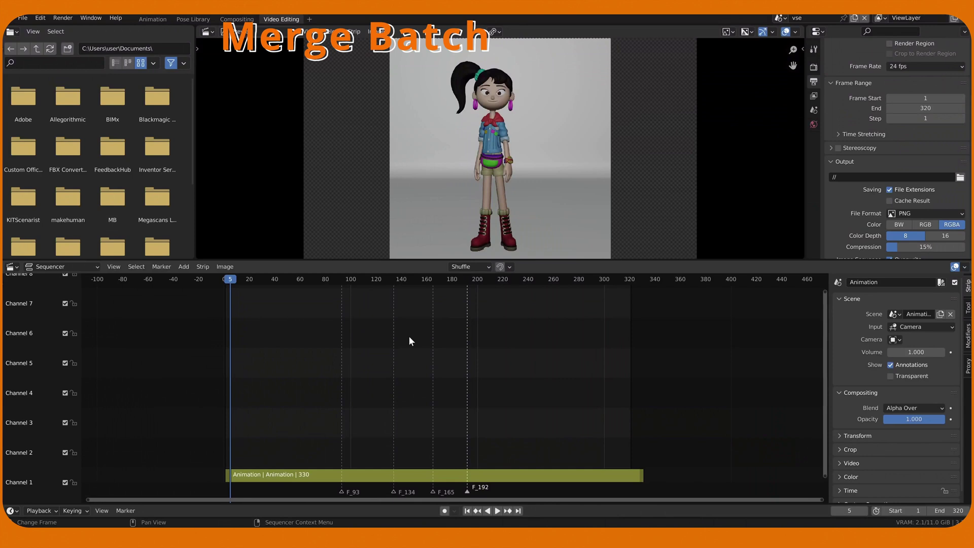
- Set the character animation's frame range to 175–200 and create its batch file from the Easy panel
key(space)
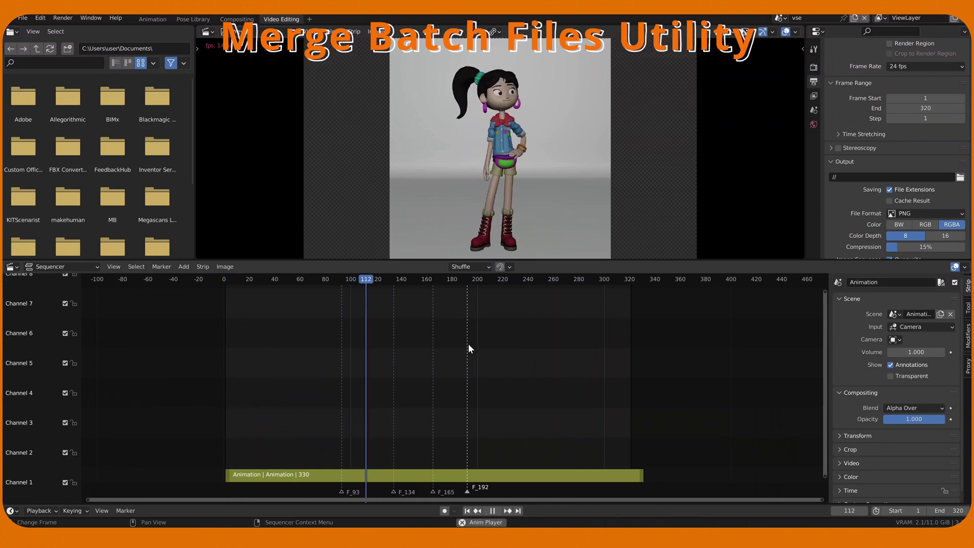
key(space)
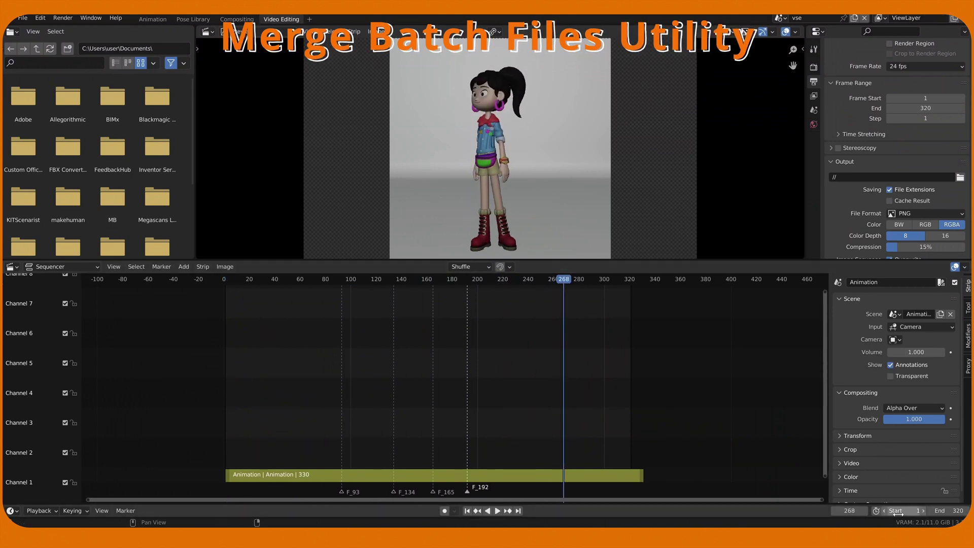
key(Tab)
text(200)
key(Return)
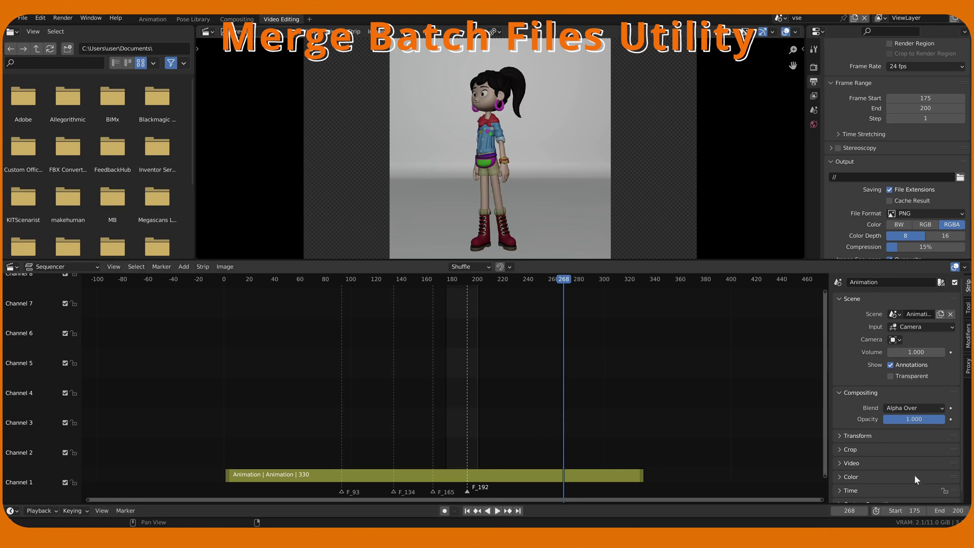
click(13, 32)
click(24, 61)
click(190, 130)
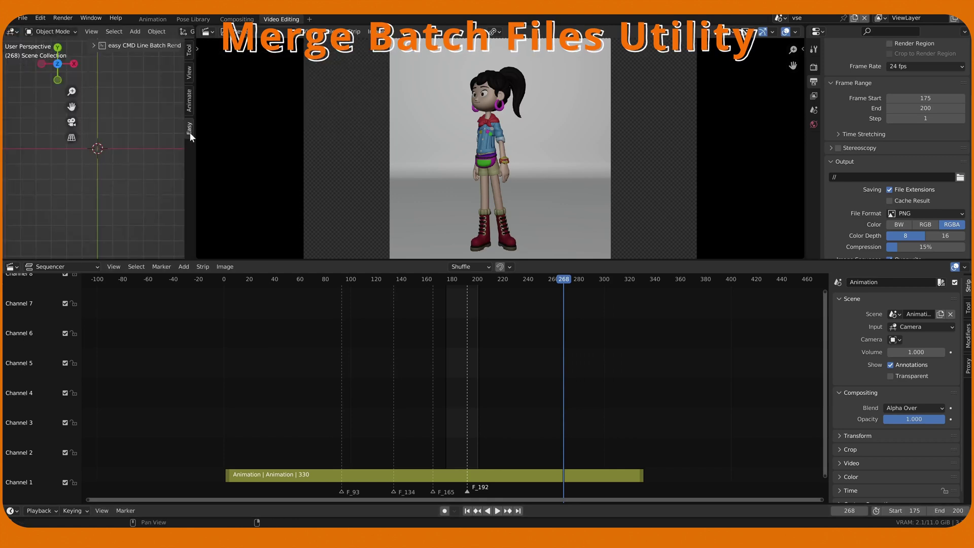
click(147, 44)
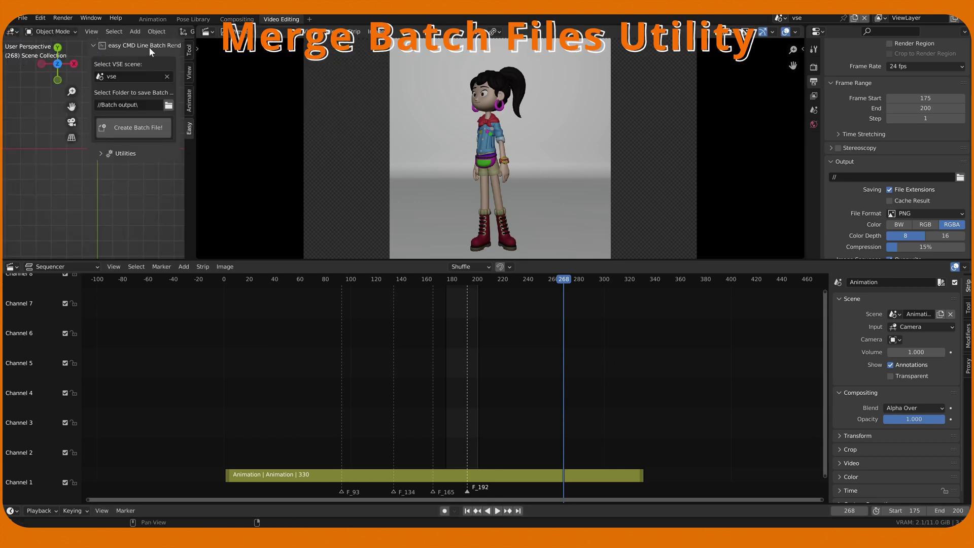
click(141, 132)
- Open the recent easy_CMD_Render_TEST_FILE project without saving the current file
click(22, 17)
mouse_move(87, 53)
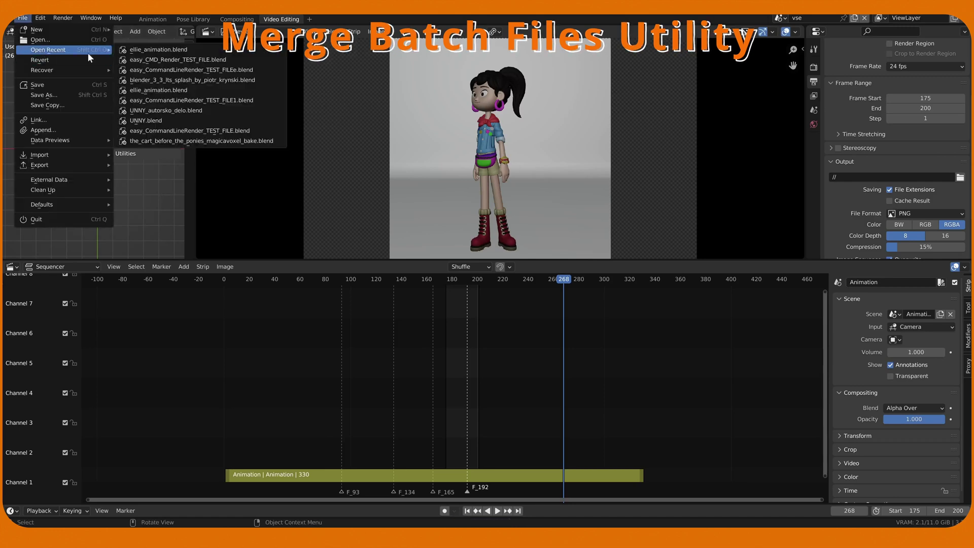
click(152, 53)
click(505, 287)
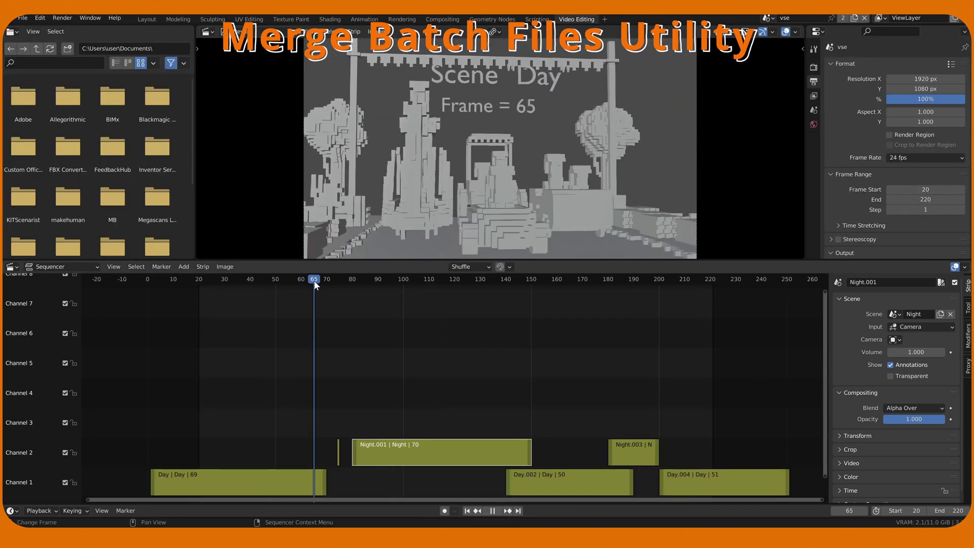
key(Escape)
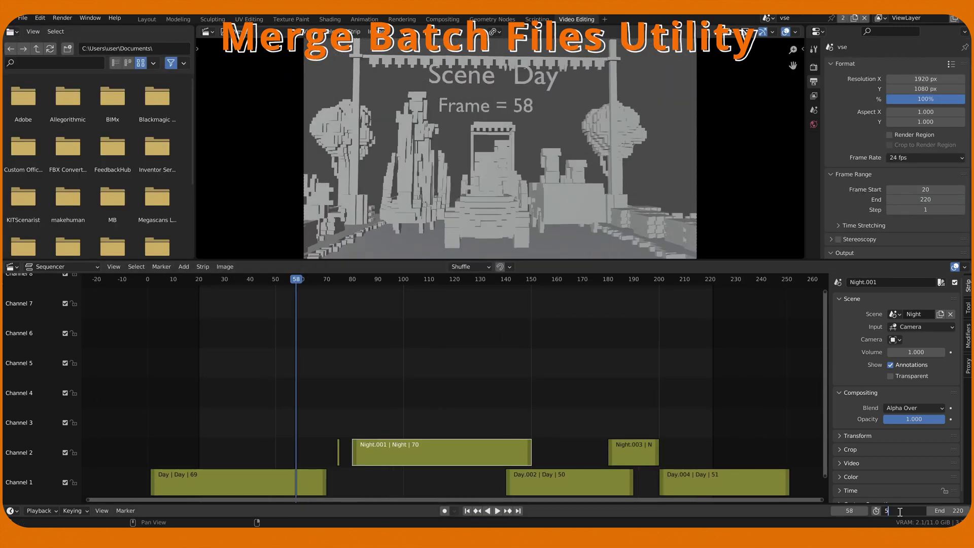
- Set the vse scene's end frame to 100 (range 50–100) and create another batch file
click(939, 511)
text(100)
key(Return)
click(12, 31)
click(20, 57)
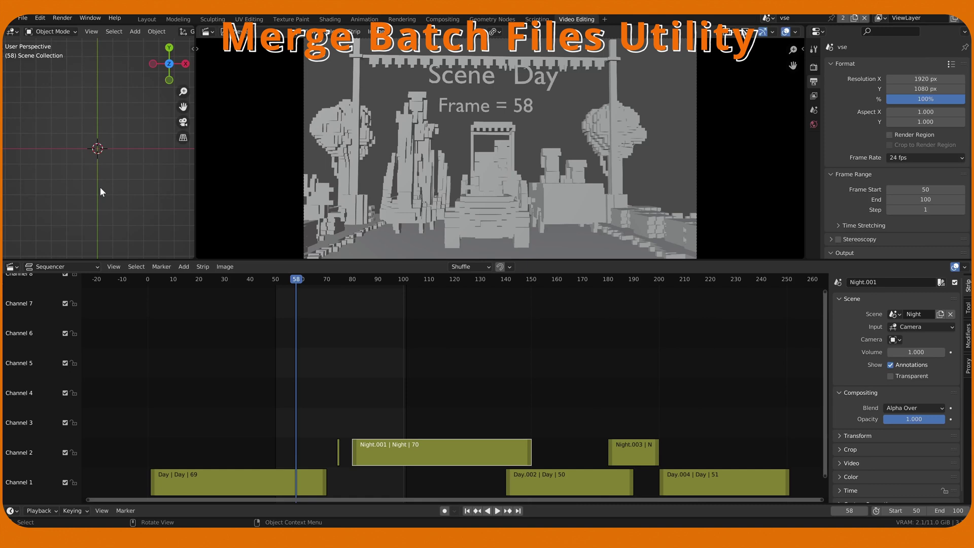
key(n)
click(189, 128)
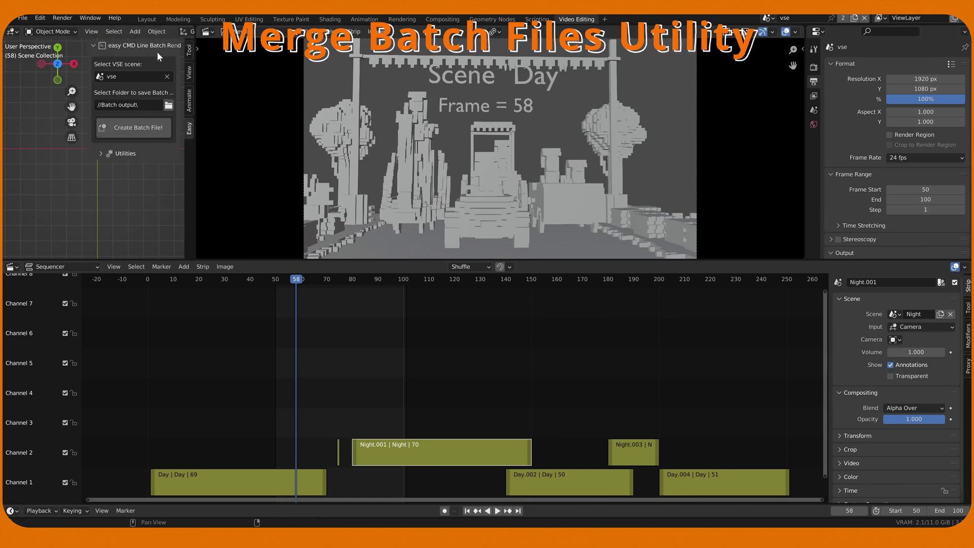
click(133, 131)
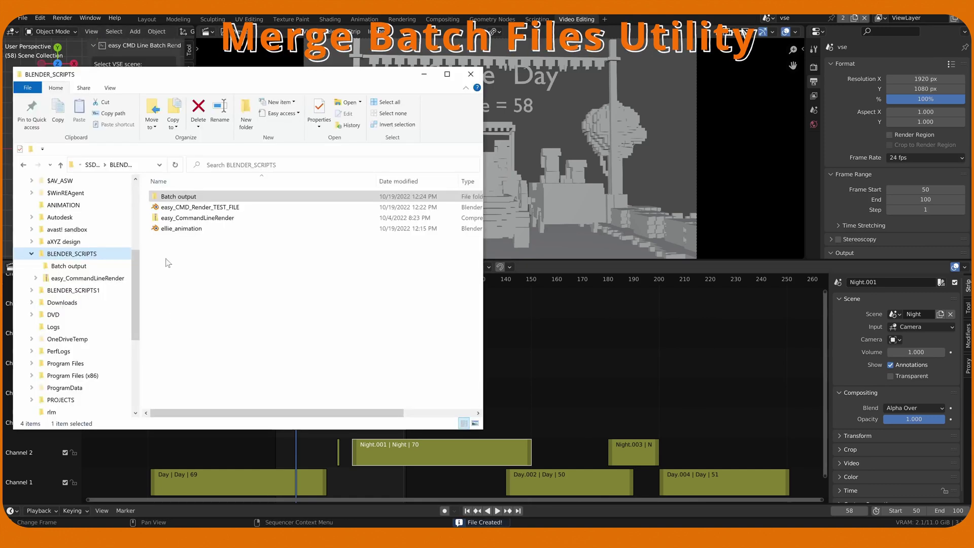
- Merge the easy_CMD_Render_TEST_FILE and ellie_animation .bat files into one MERGED file, then quit Blender
double_click(179, 196)
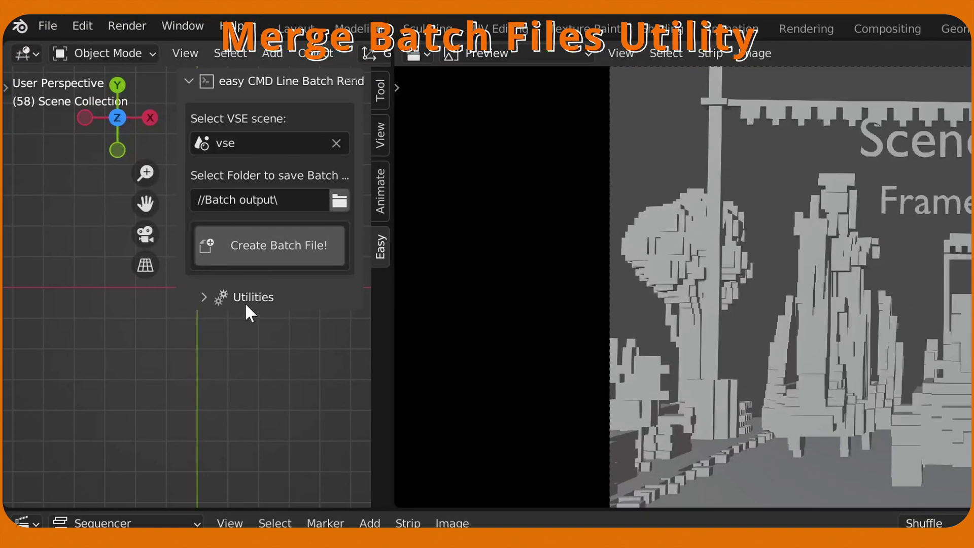
click(244, 298)
click(272, 360)
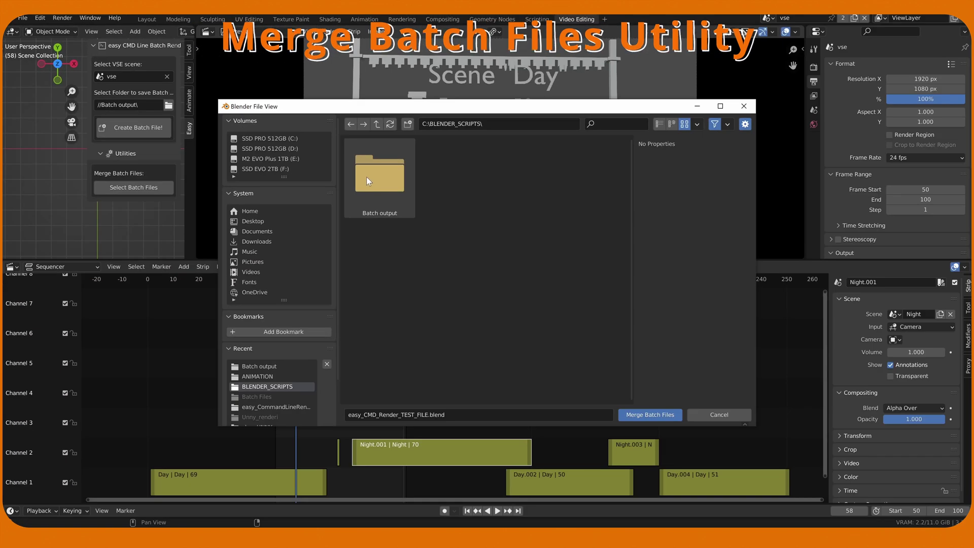
double_click(373, 176)
click(374, 176)
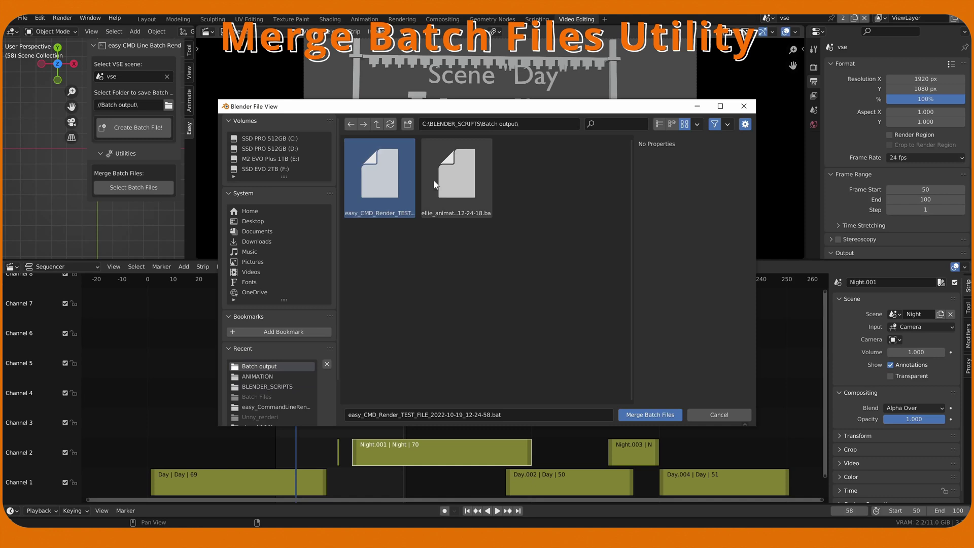
shift+click(461, 180)
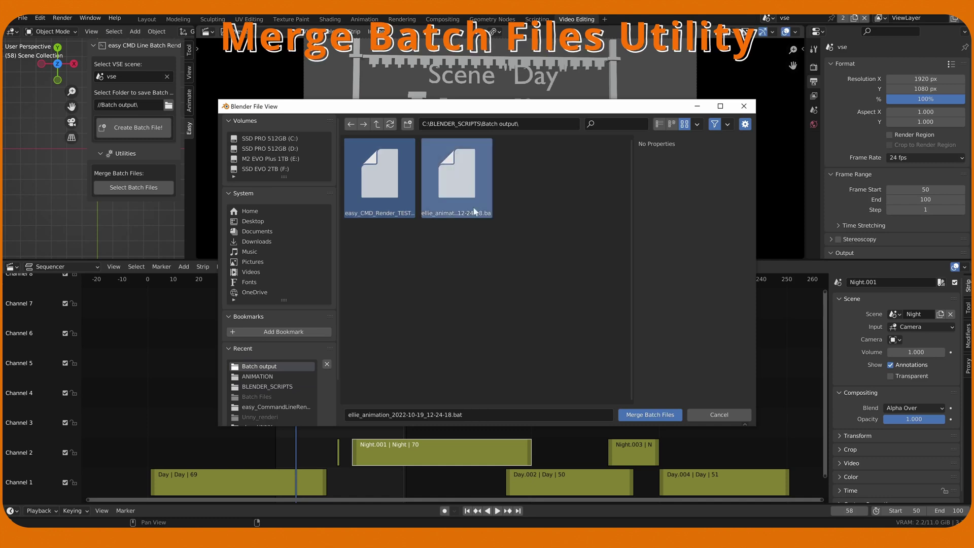
click(650, 413)
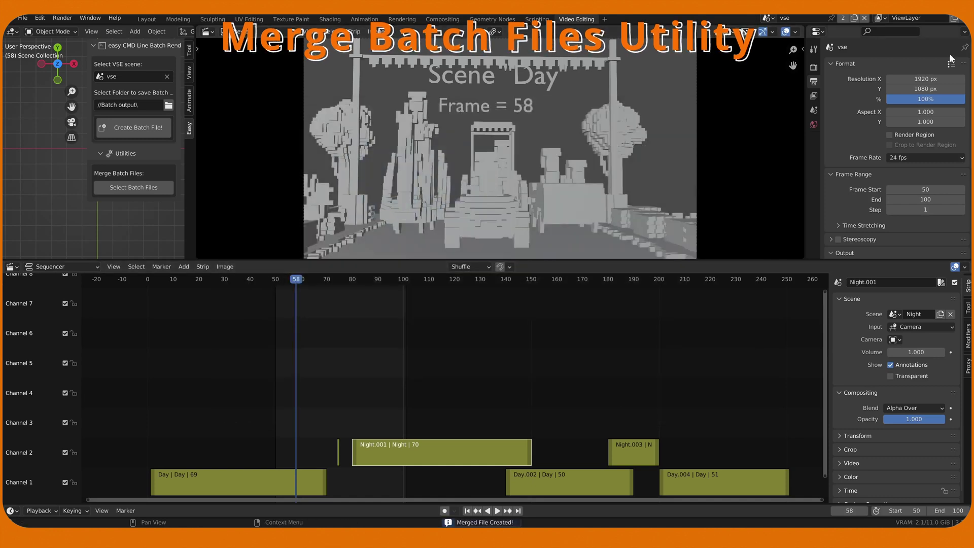
key(ctrl+q)
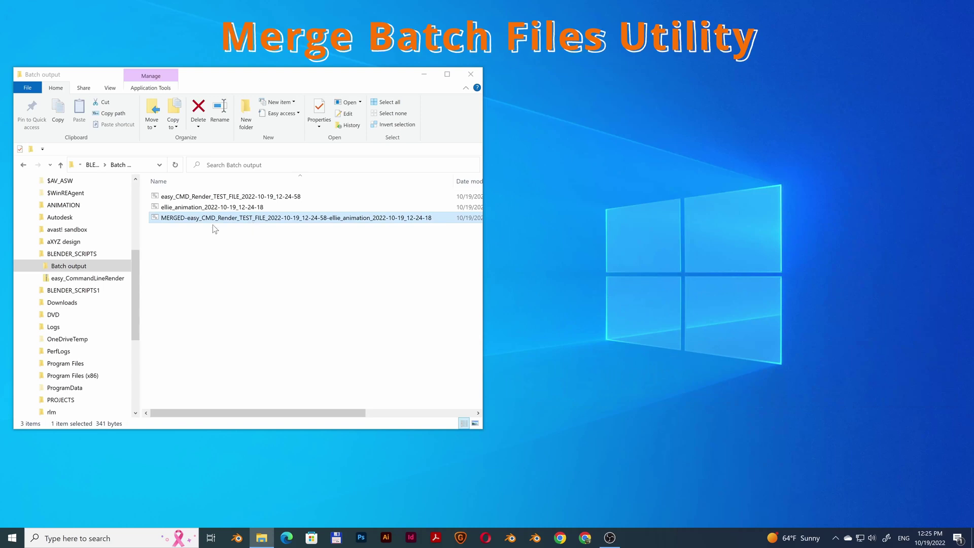
- Run the MERGED .bat file and watch SCENE_DAY frames appear in the ANIMATION folder
double_click(247, 219)
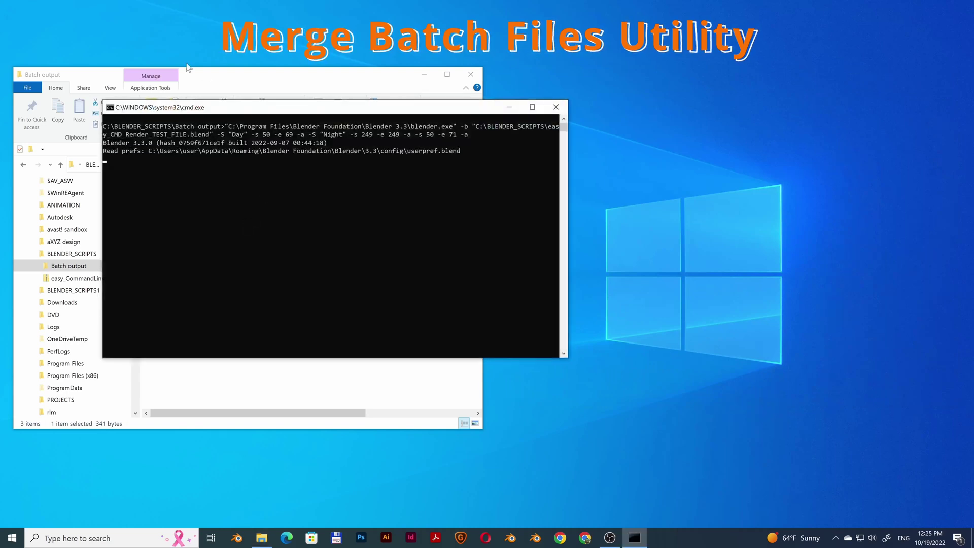
drag(159, 109, 554, 113)
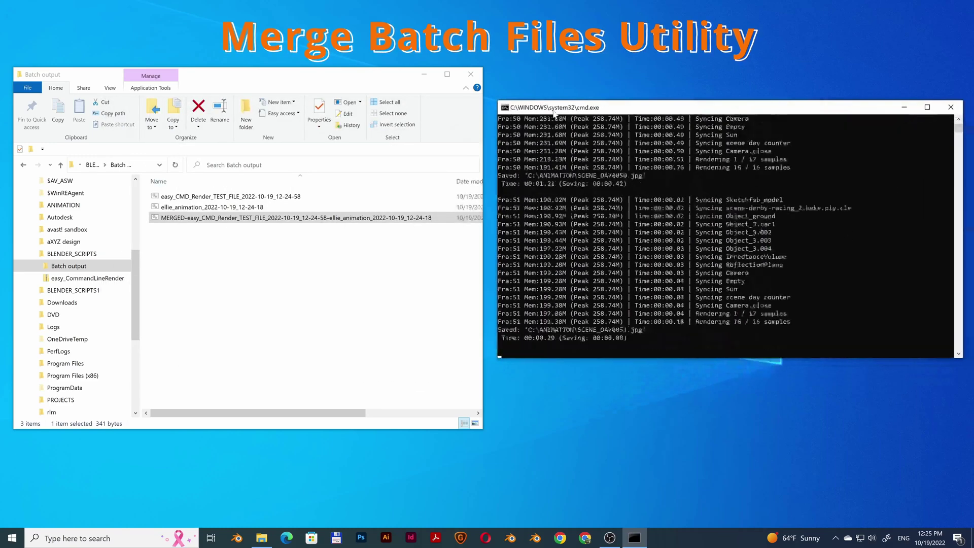
click(63, 217)
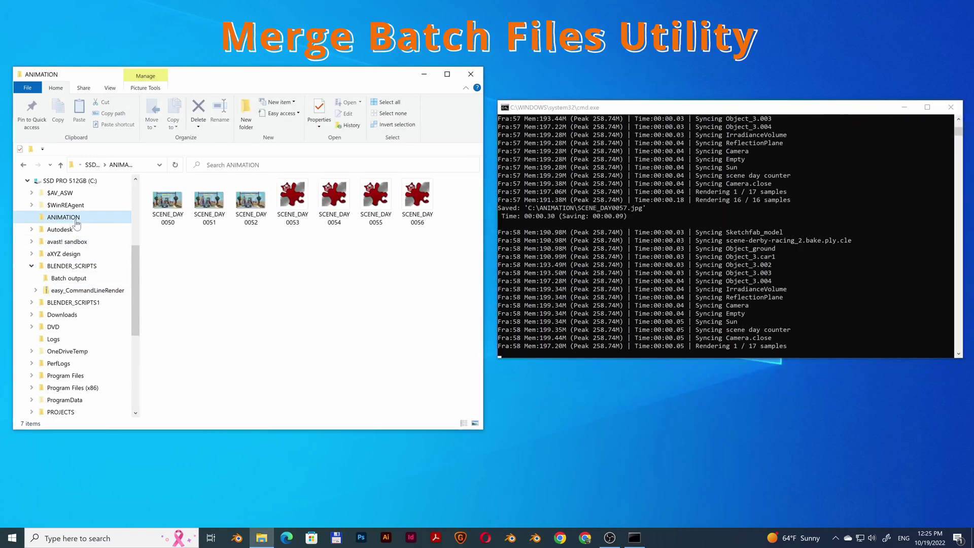